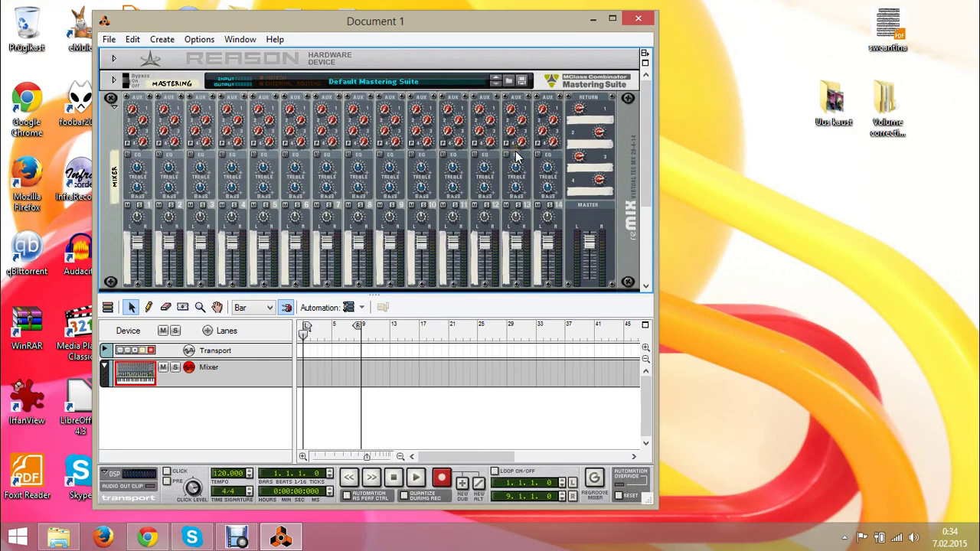
- Create a new song document and close the previous one
{"action": "key", "text": "alt+f"}
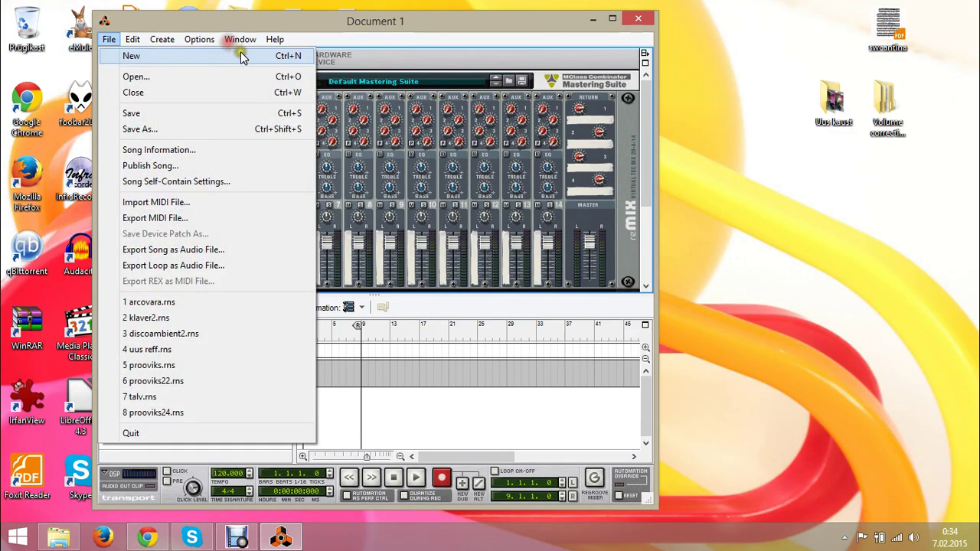
{"action": "left_click", "coordinate": [245, 53]}
{"action": "left_click", "coordinate": [638, 17]}
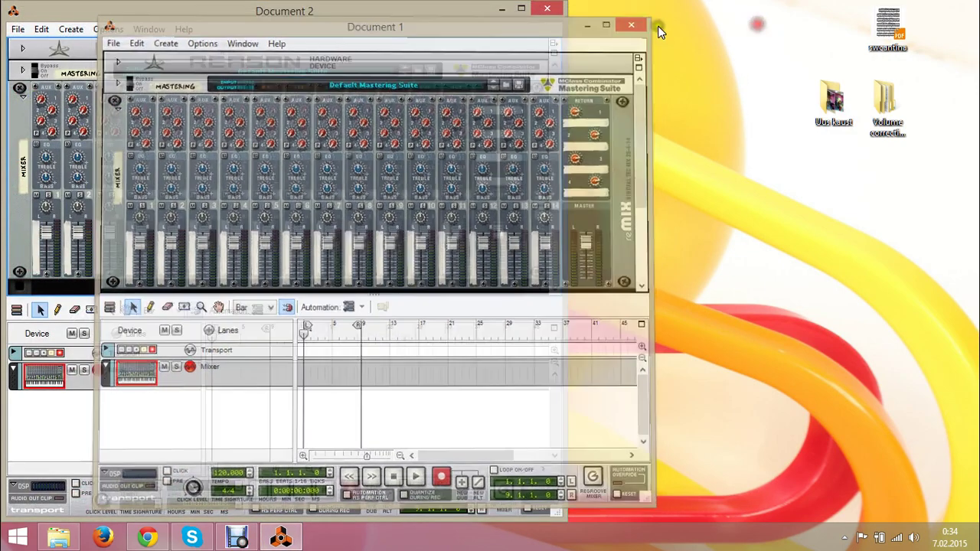
- Switch the MClass Mastering Suite Combinator to the Dual Band Compression patch
{"action": "left_click", "coordinate": [526, 76]}
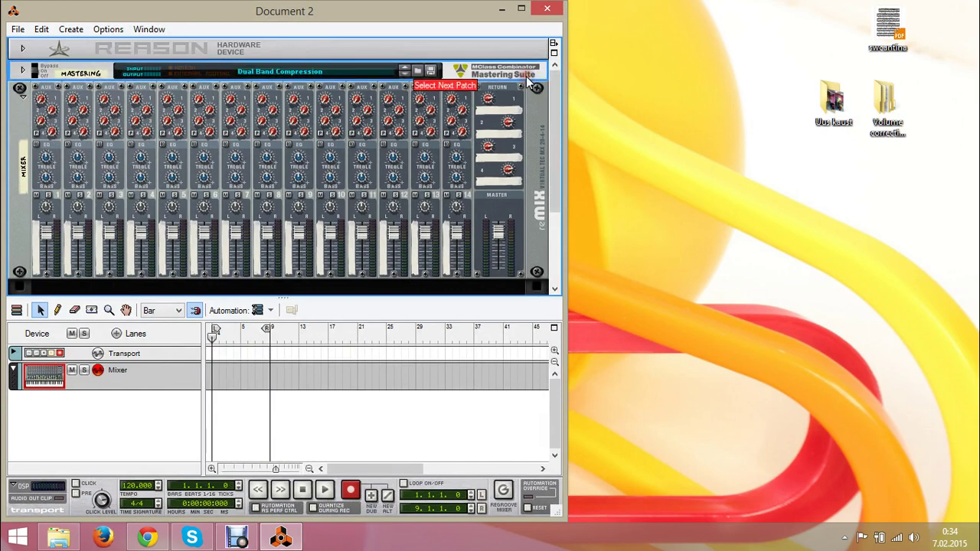
{"action": "scroll", "coordinate": [684, 180], "scroll_direction": "down", "scroll_amount": 4}
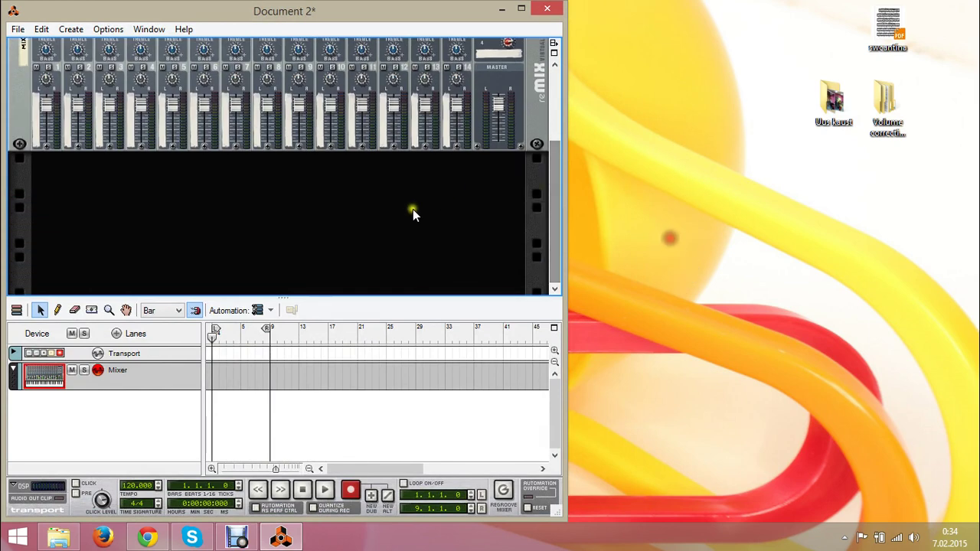
{"action": "scroll", "coordinate": [676, 230], "scroll_direction": "up", "scroll_amount": 2}
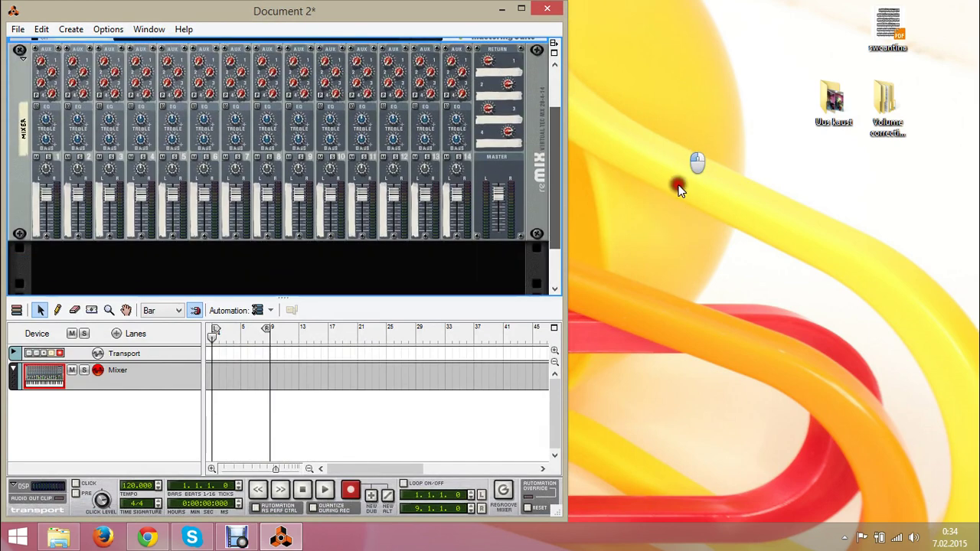
{"action": "scroll", "coordinate": [668, 231], "scroll_direction": "down", "scroll_amount": 2}
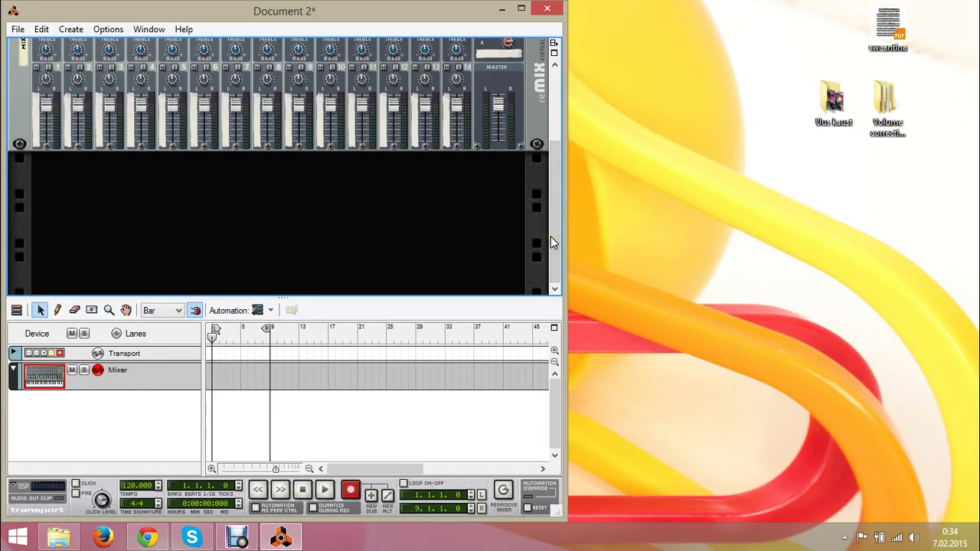
- Add a new instrument by searching the patch browser for "lounge" and loading the Ac_100A_fullfill.rx2 loop
{"action": "right_click", "coordinate": [372, 191]}
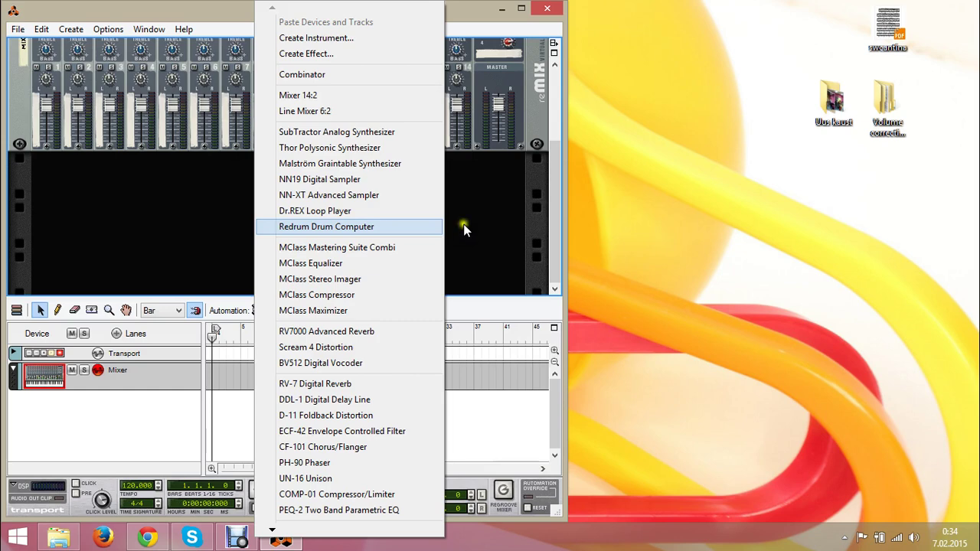
{"action": "left_click", "coordinate": [437, 38]}
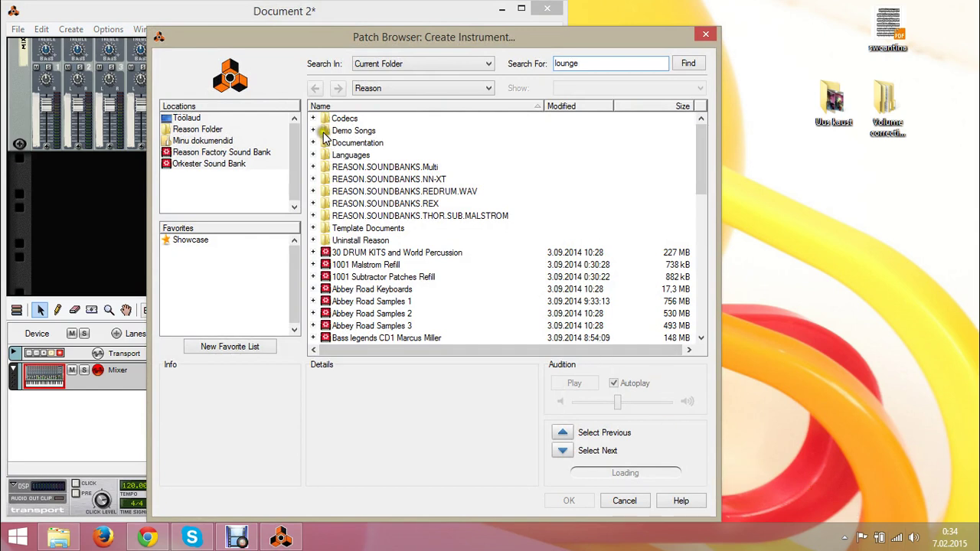
{"action": "left_click", "coordinate": [804, 61]}
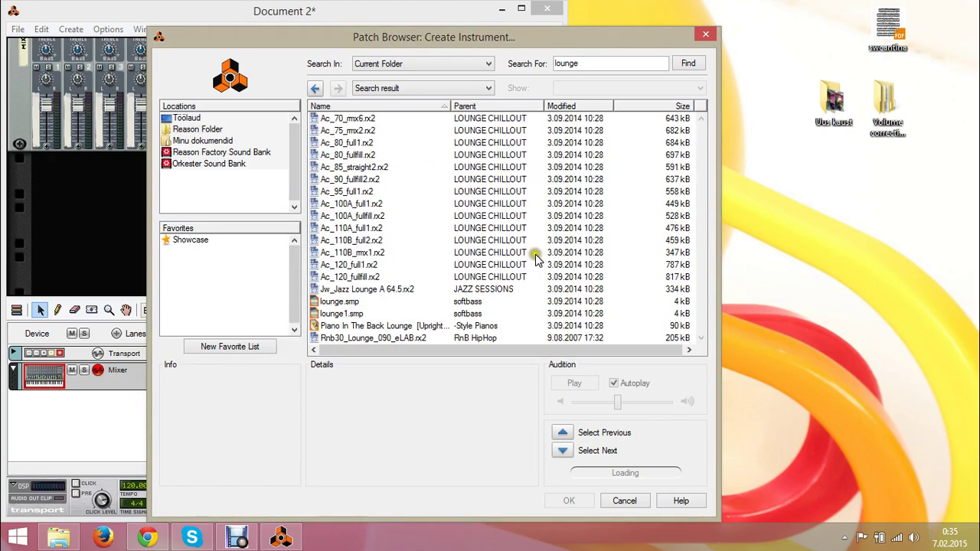
{"action": "left_click", "coordinate": [490, 218]}
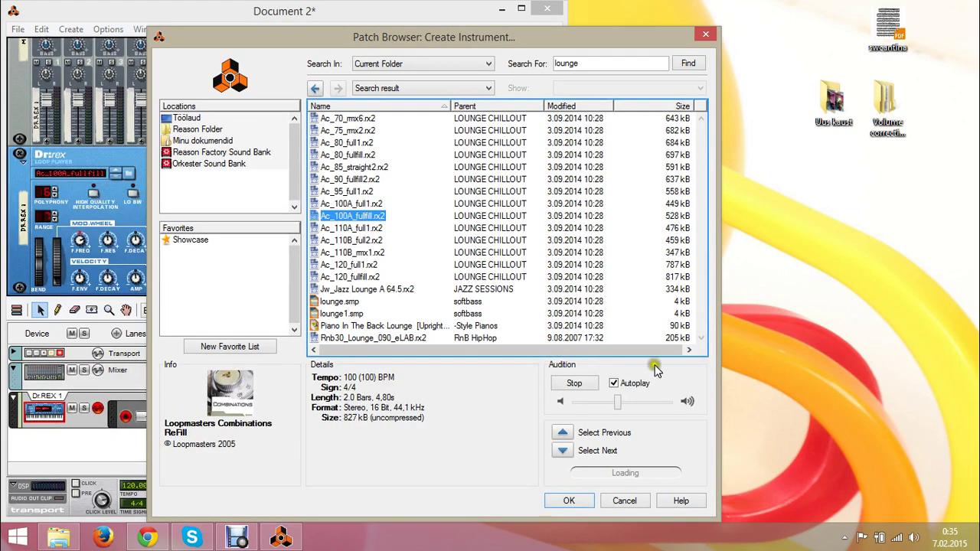
{"action": "key", "text": "Return"}
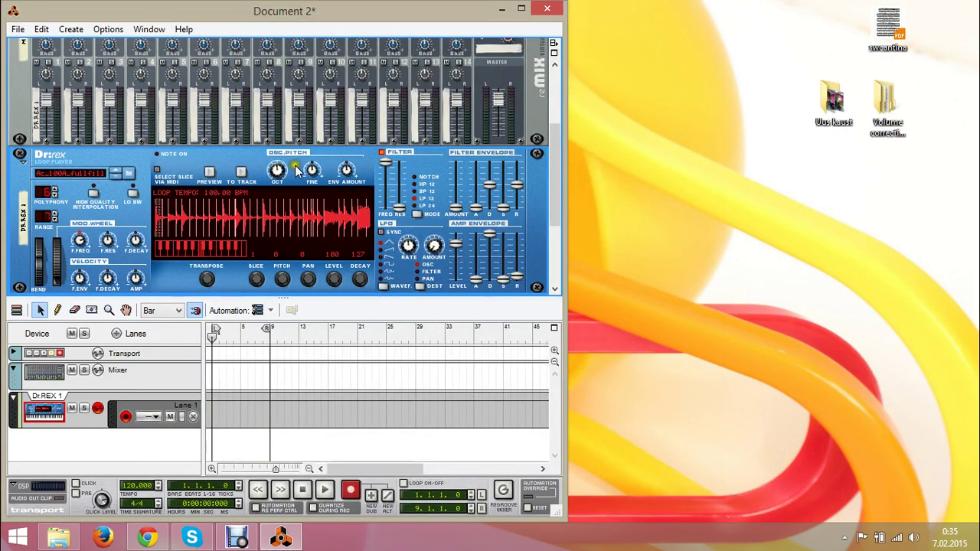
- Turn on the metronome click, the pre-count and loop playback in the transport
{"action": "key", "text": "c"}
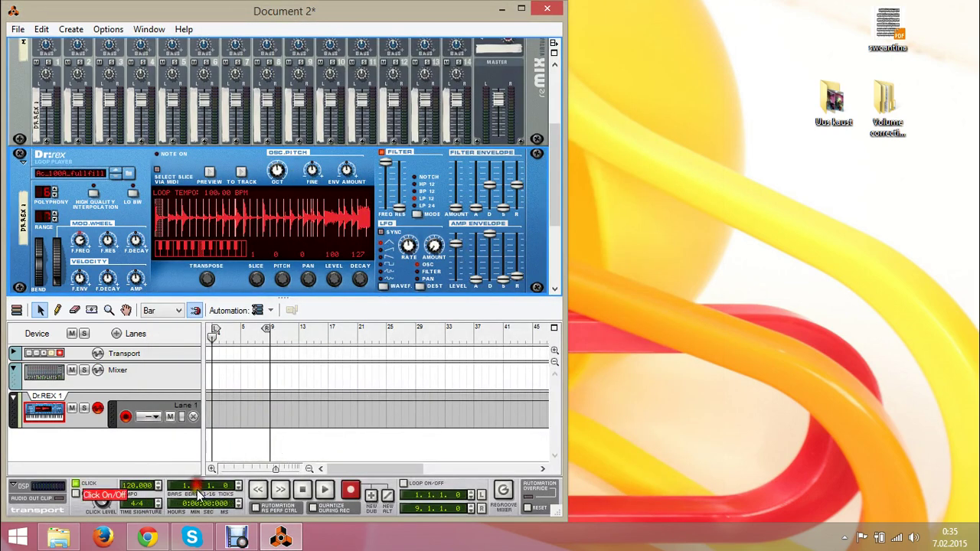
{"action": "key", "text": "ctrl+p"}
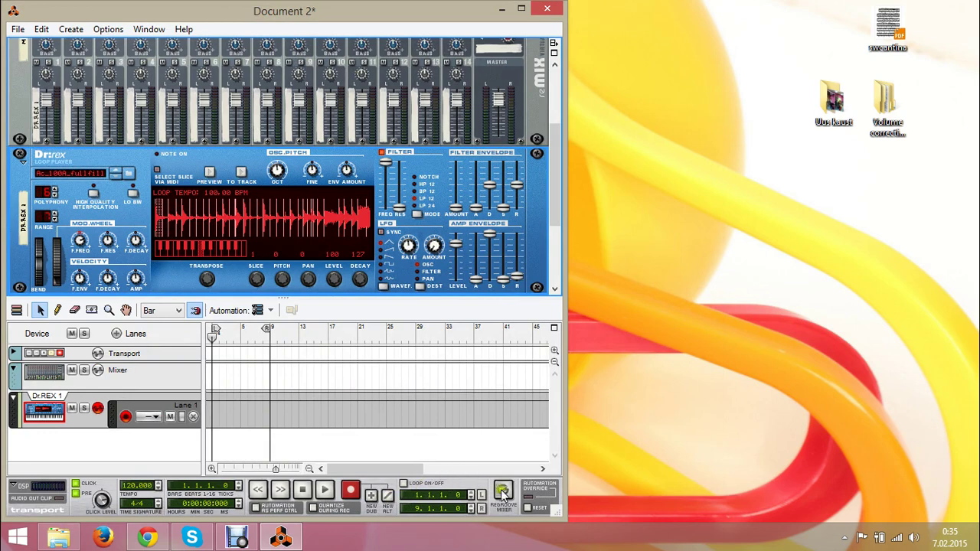
{"action": "left_click", "coordinate": [404, 483]}
- Set the tempo to 98 and send the Dr.REX loop to its sequencer track
{"action": "left_click", "coordinate": [281, 494]}
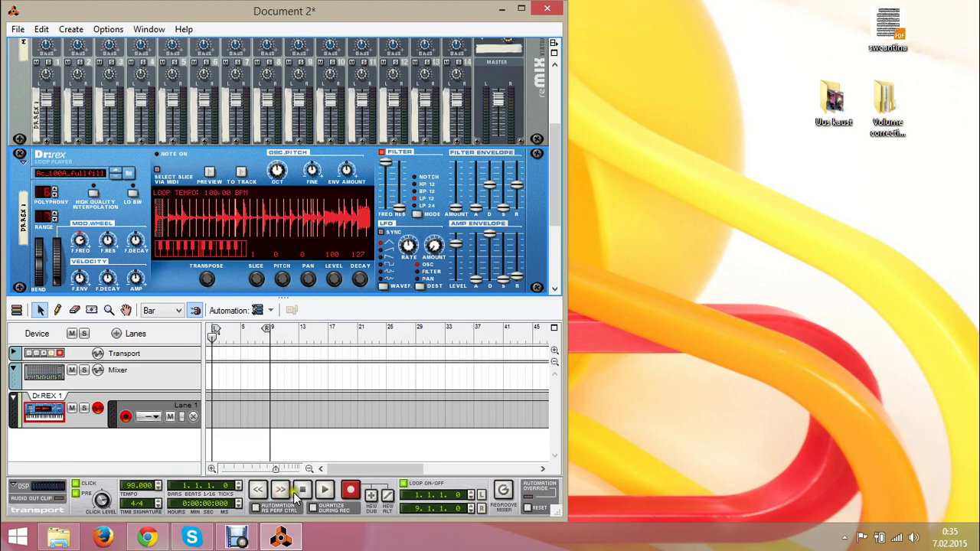
{"action": "left_click", "coordinate": [362, 174]}
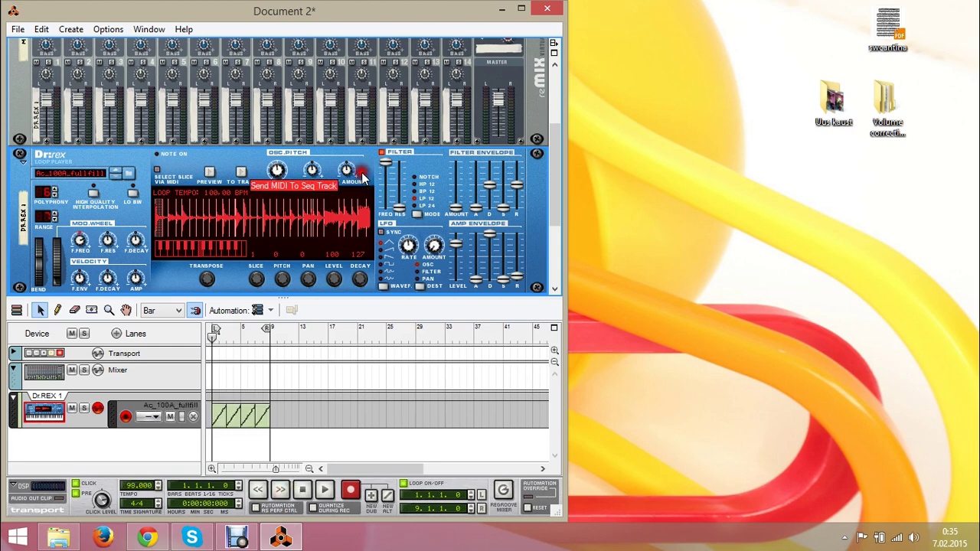
- Add an MClass Compressor to the Dr.REX loop player and set its threshold to -19.0 dB
{"action": "right_click", "coordinate": [290, 278]}
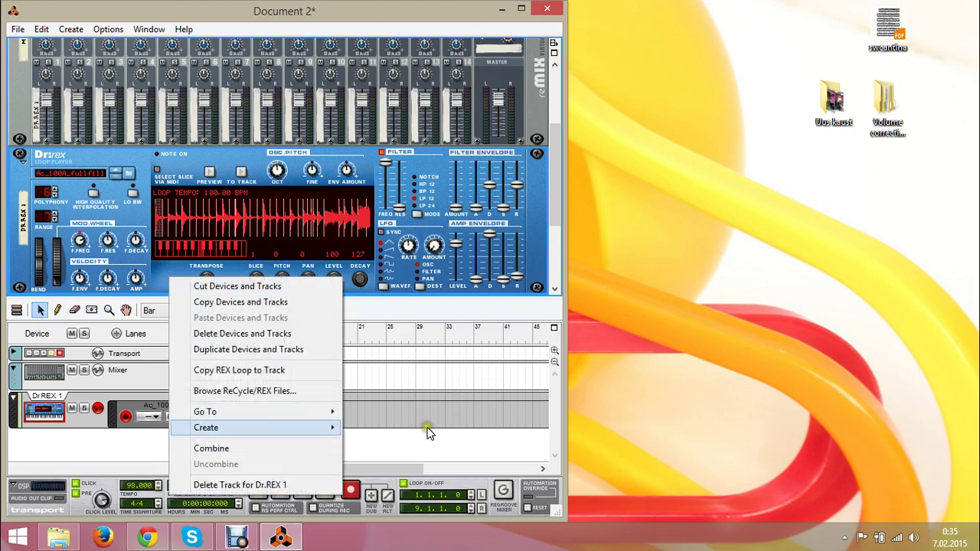
{"action": "mouse_move", "coordinate": [429, 429]}
{"action": "left_click", "coordinate": [429, 293]}
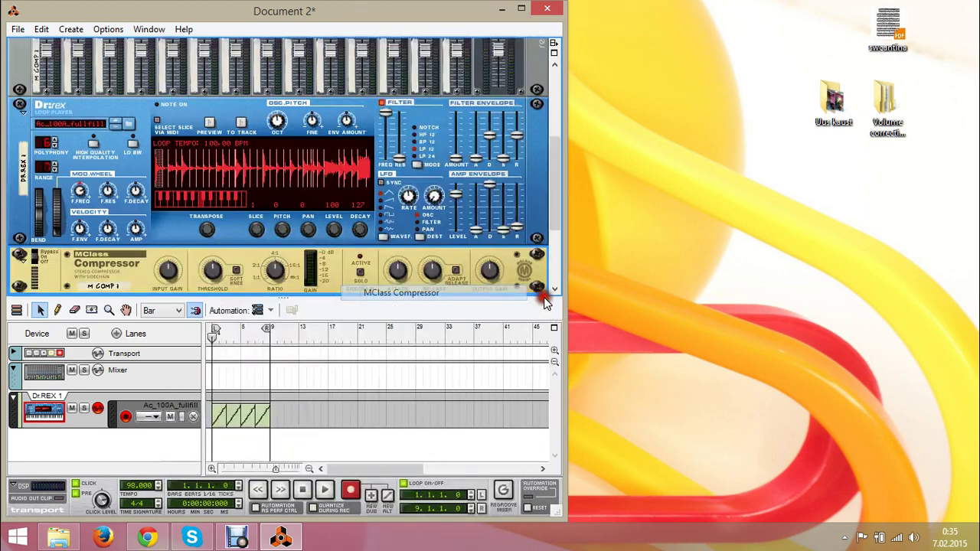
{"action": "left_click", "coordinate": [337, 274]}
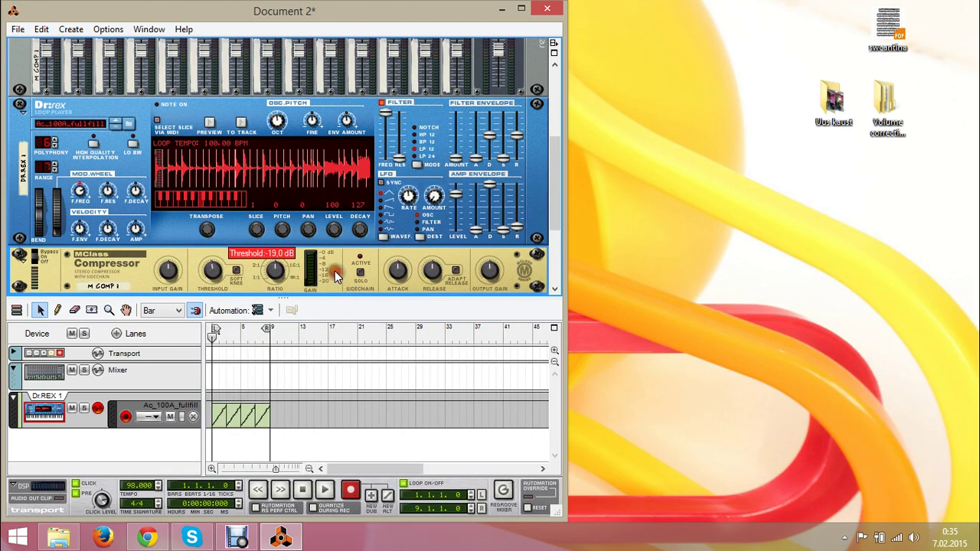
{"action": "left_click", "coordinate": [522, 274]}
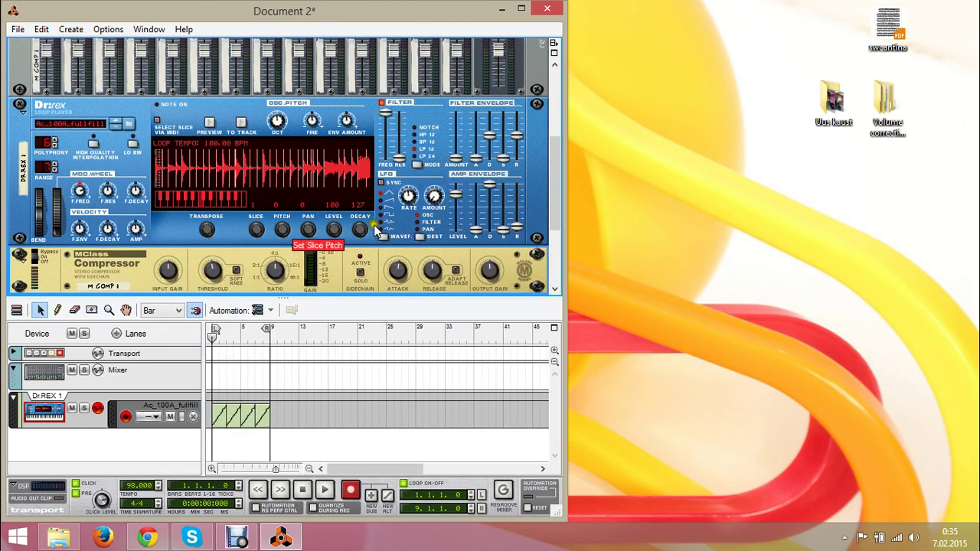
- Play the compressed loop briefly, switch off the metronome click and stop playback
{"action": "scroll", "coordinate": [299, 238], "scroll_direction": "down", "scroll_amount": 3}
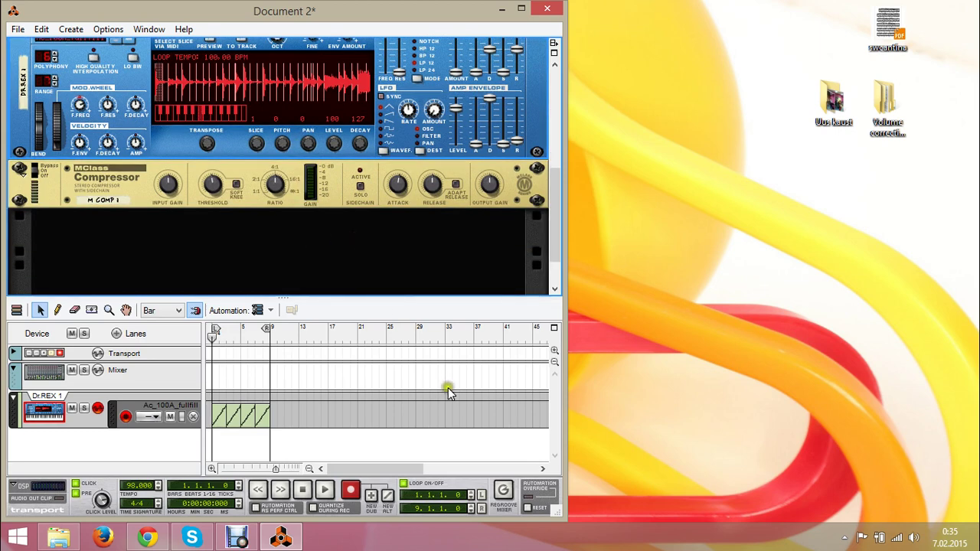
{"action": "left_click", "coordinate": [325, 489]}
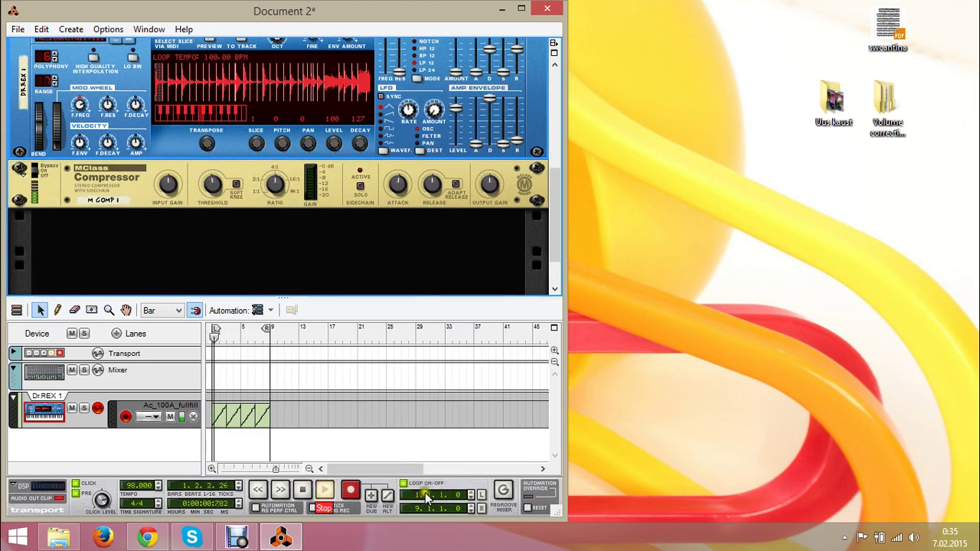
{"action": "key", "text": "space"}
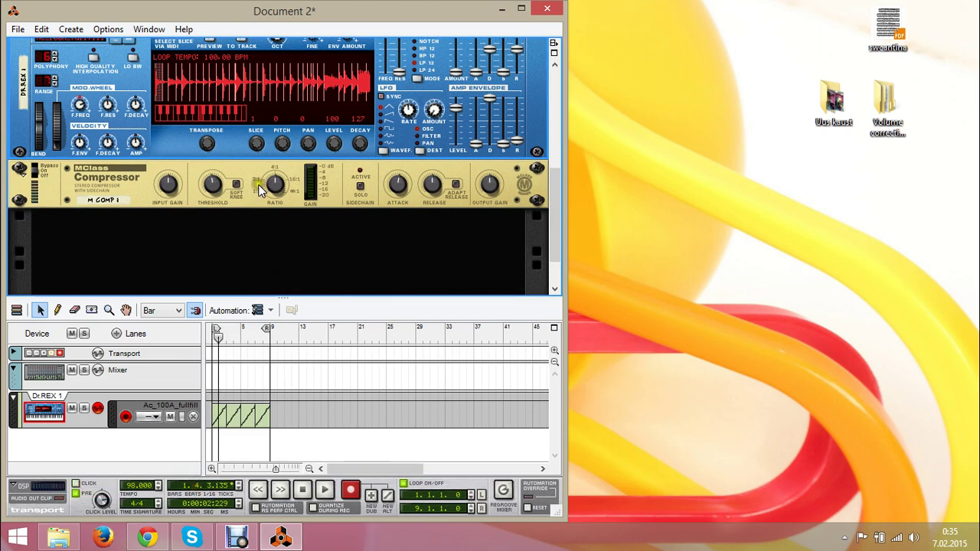
- Insert an MClass Equalizer between the Dr.REX loop player and the compressor
{"action": "right_click", "coordinate": [293, 144]}
{"action": "mouse_move", "coordinate": [306, 295]}
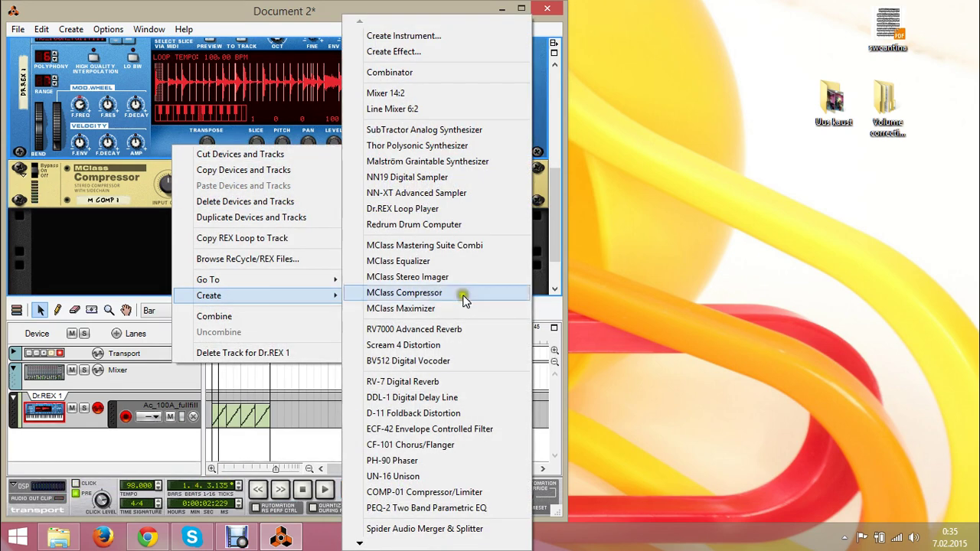
{"action": "left_click", "coordinate": [506, 262]}
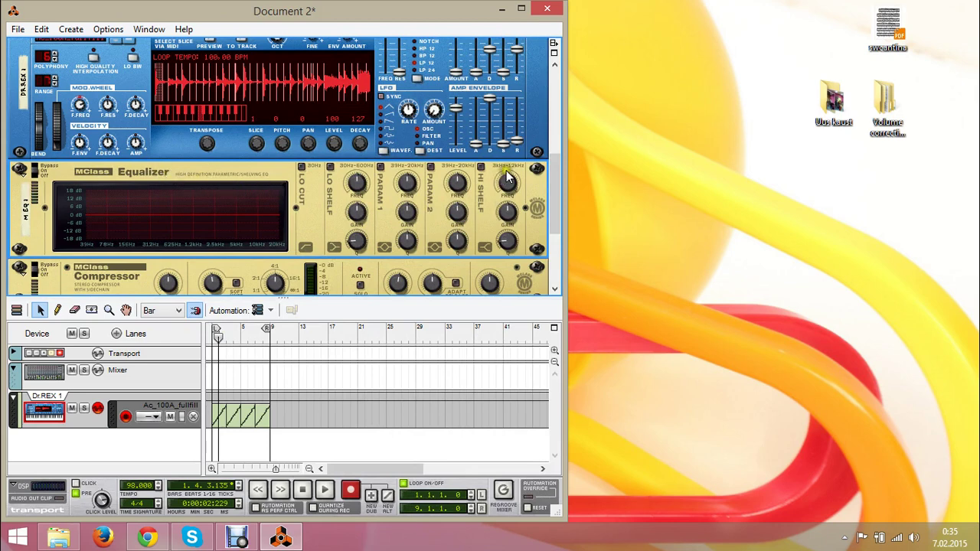
- Enable the equalizer's Param 1 band, boost its gain and tune its frequency to 71.1 Hz while the loop plays
{"action": "left_click", "coordinate": [381, 167]}
{"action": "left_click_drag", "start_coordinate": [407, 217], "coordinate": [407, 192]}
{"action": "left_click", "coordinate": [303, 490]}
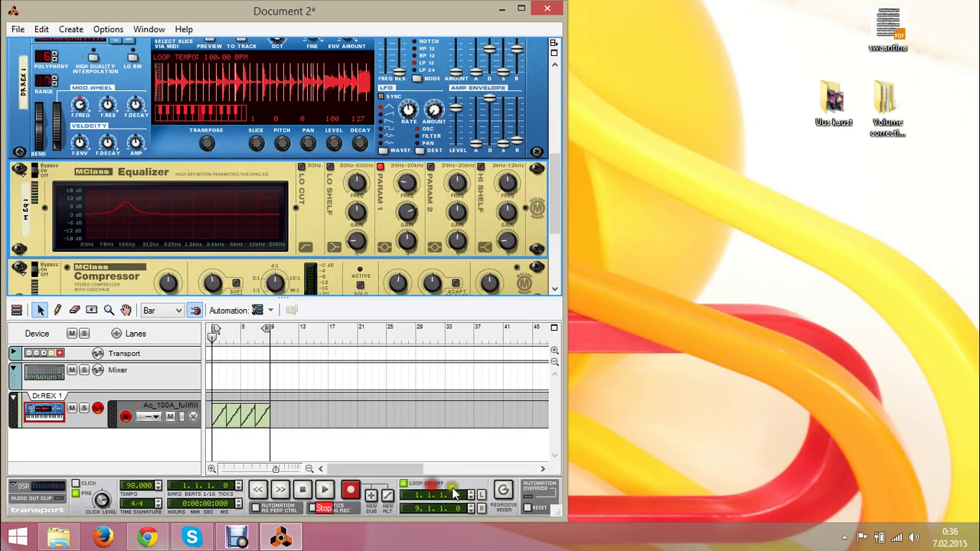
{"action": "key", "text": "space"}
{"action": "mouse_move", "coordinate": [532, 190]}
{"action": "left_mouse_down"}
{"action": "mouse_move", "coordinate": [556, 147]}
{"action": "mouse_move", "coordinate": [535, 196]}
{"action": "left_mouse_up"}
{"action": "left_click", "coordinate": [532, 208]}
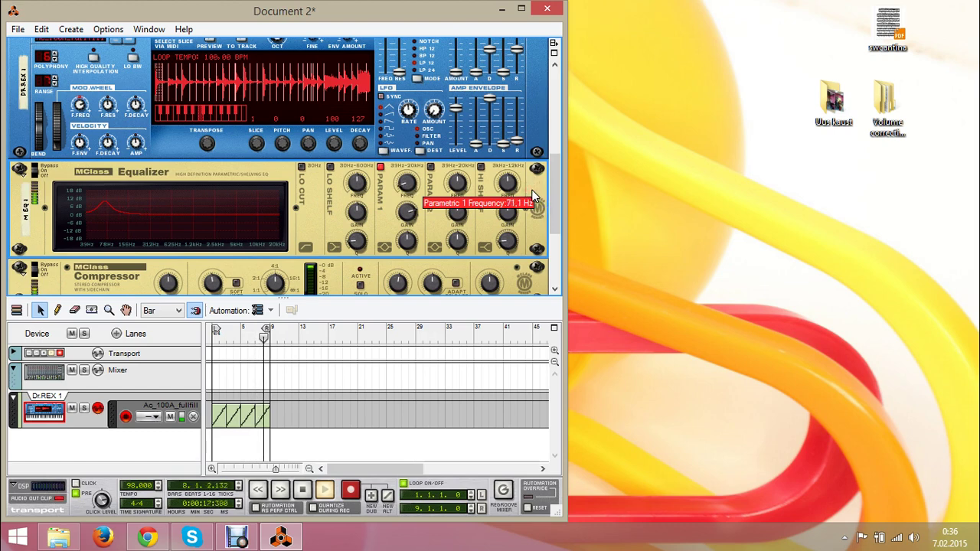
- Enable the Param 2 band, boost its gain, tune its frequency to 1.086 kHz and return playback to the start
{"action": "left_click", "coordinate": [554, 168]}
{"action": "left_click_drag", "start_coordinate": [579, 184], "coordinate": [585, 171]}
{"action": "left_click_drag", "start_coordinate": [583, 206], "coordinate": [584, 203]}
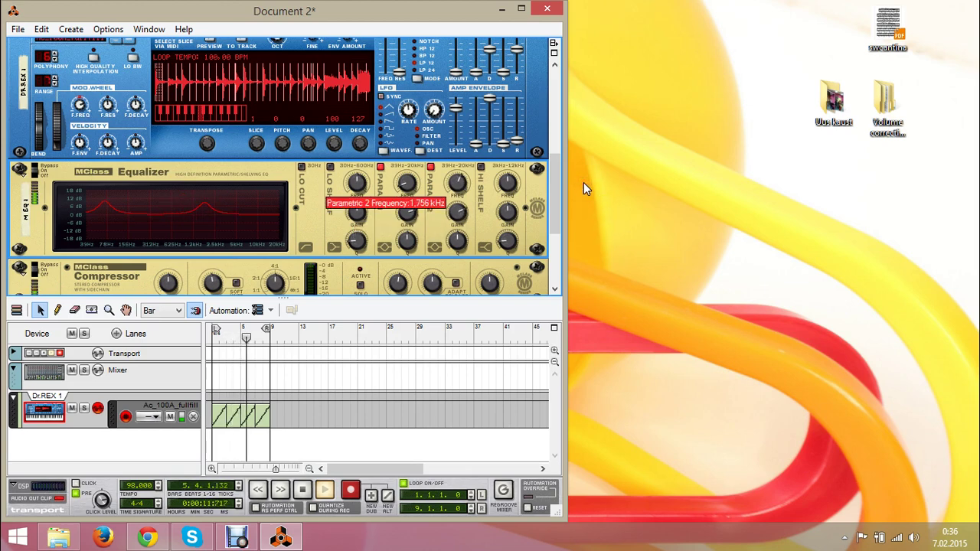
{"action": "left_click_drag", "start_coordinate": [584, 183], "coordinate": [586, 180]}
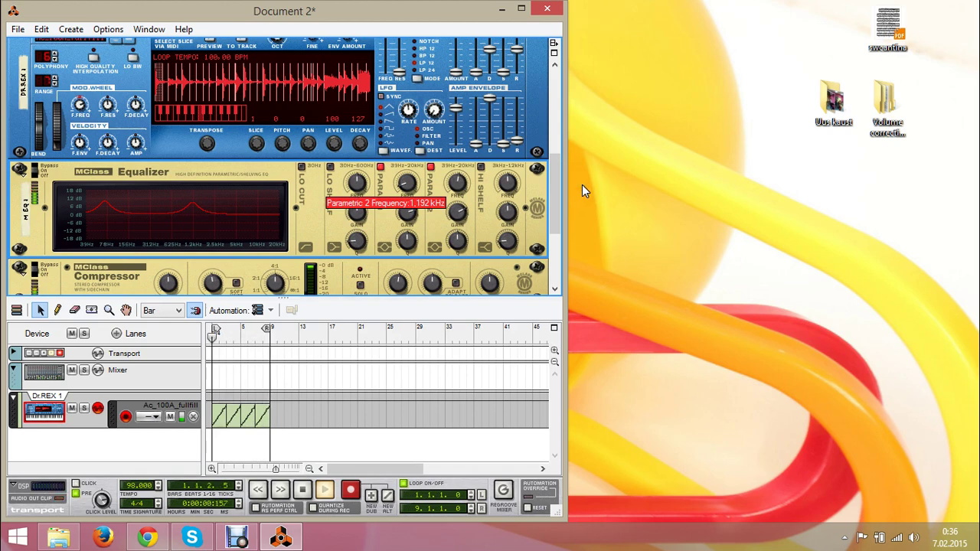
{"action": "left_click", "coordinate": [582, 185]}
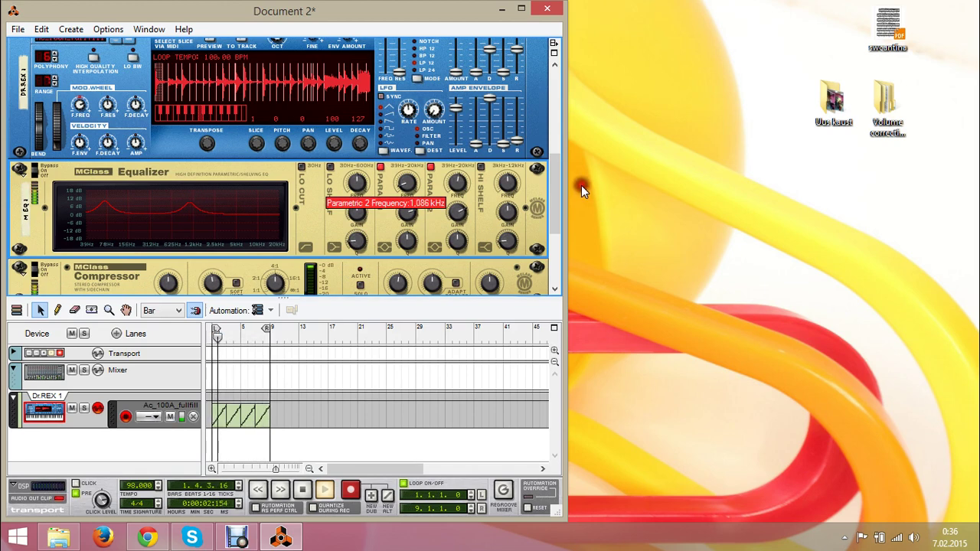
{"action": "left_click", "coordinate": [302, 489]}
{"action": "left_click", "coordinate": [303, 489]}
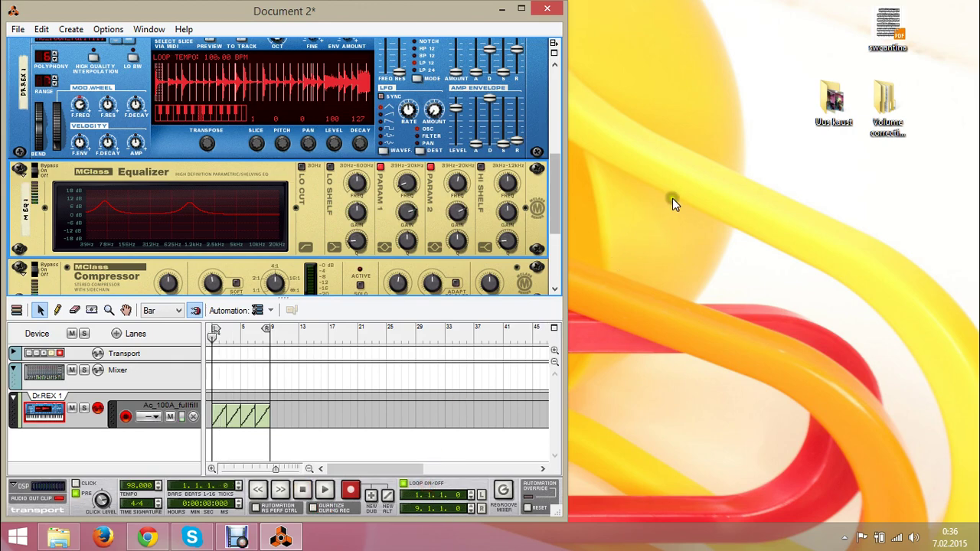
- Review the device chain up to the mixer and play the equalized loop briefly from the start
{"action": "scroll", "coordinate": [674, 203], "scroll_direction": "down", "scroll_amount": 3}
{"action": "scroll", "coordinate": [678, 207], "scroll_direction": "up", "scroll_amount": 2}
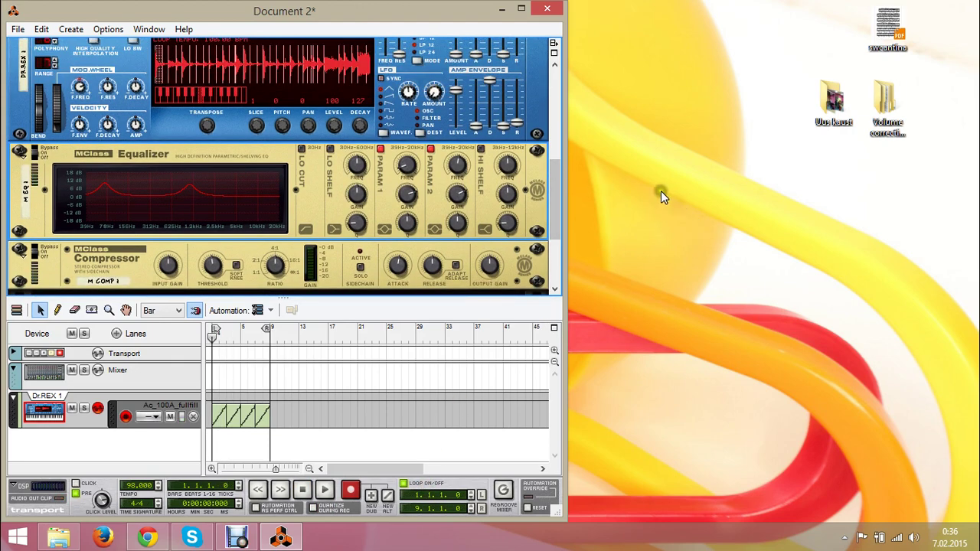
{"action": "scroll", "coordinate": [685, 165], "scroll_direction": "up", "scroll_amount": 5}
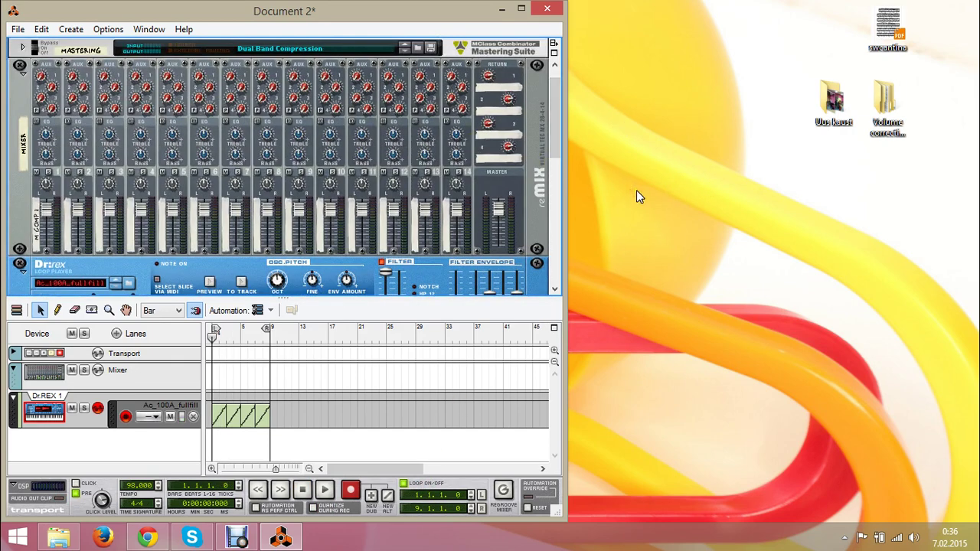
{"action": "key", "text": "space"}
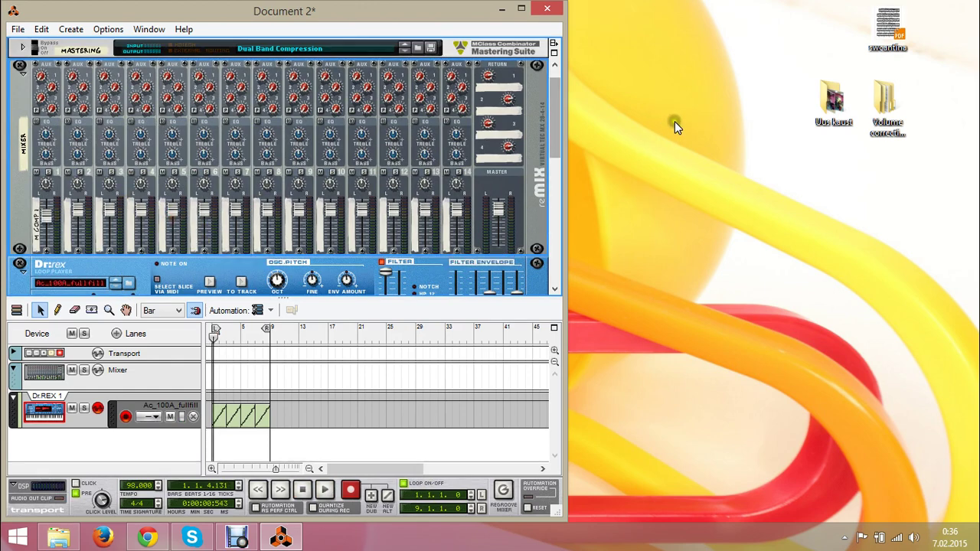
- Start creating a new instrument below the compressor and browse the Reason Factory Sound Bank to Thor's Pads patches
{"action": "scroll", "coordinate": [670, 176], "scroll_direction": "down", "scroll_amount": 5}
{"action": "right_click", "coordinate": [467, 258]}
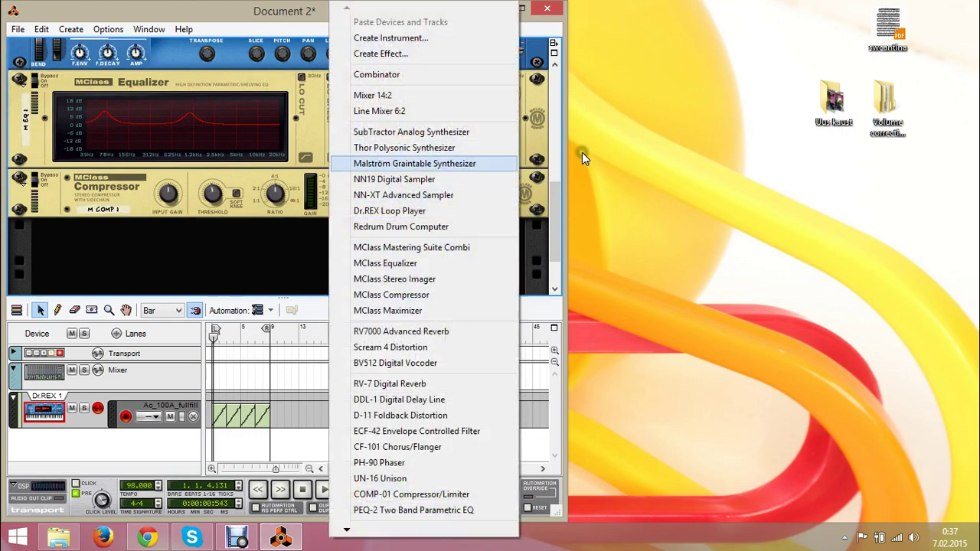
{"action": "left_click", "coordinate": [502, 38]}
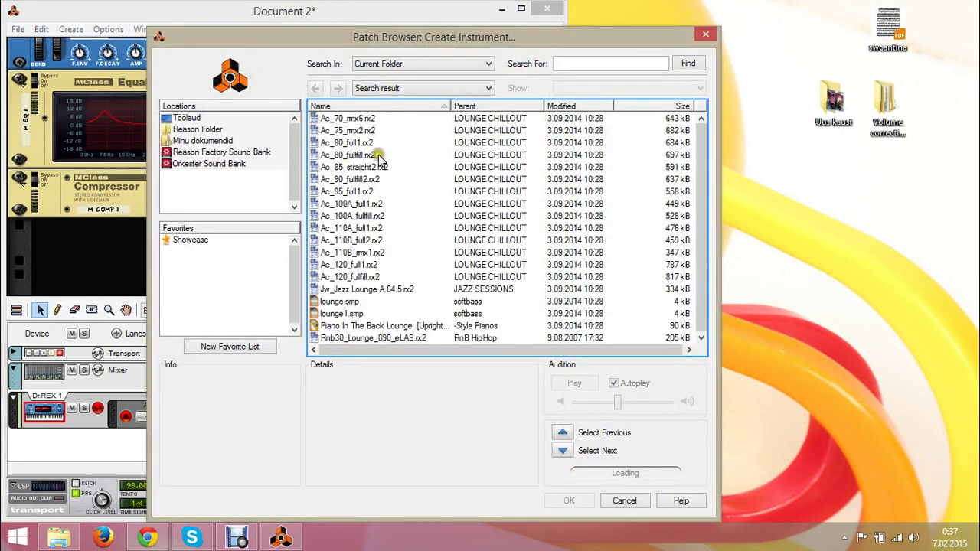
{"action": "left_click", "coordinate": [332, 131]}
{"action": "left_click", "coordinate": [698, 69]}
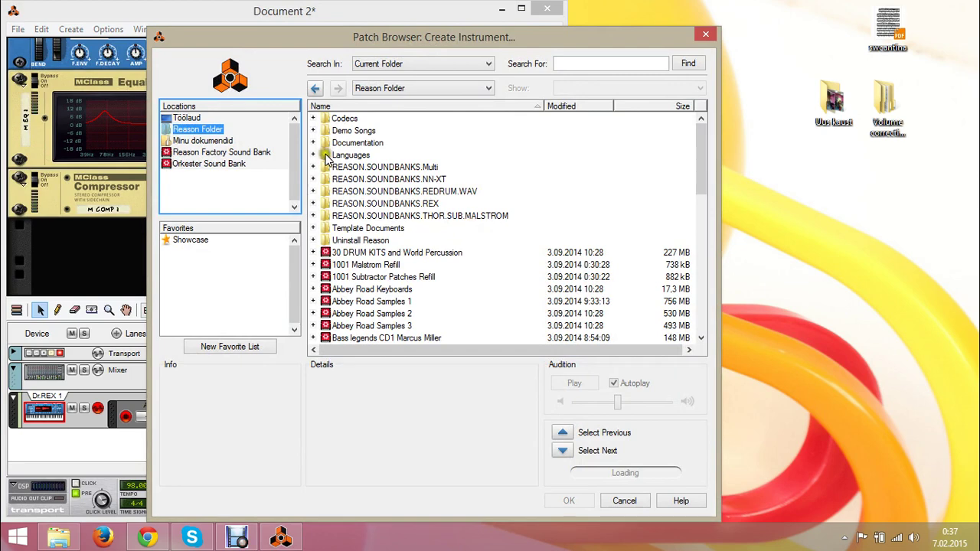
{"action": "left_click", "coordinate": [222, 151]}
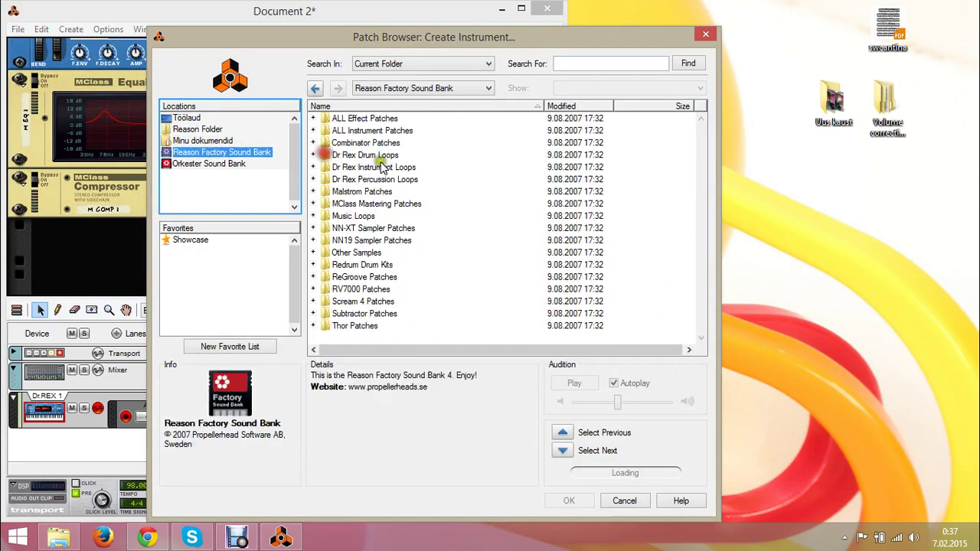
{"action": "double_click", "coordinate": [436, 327]}
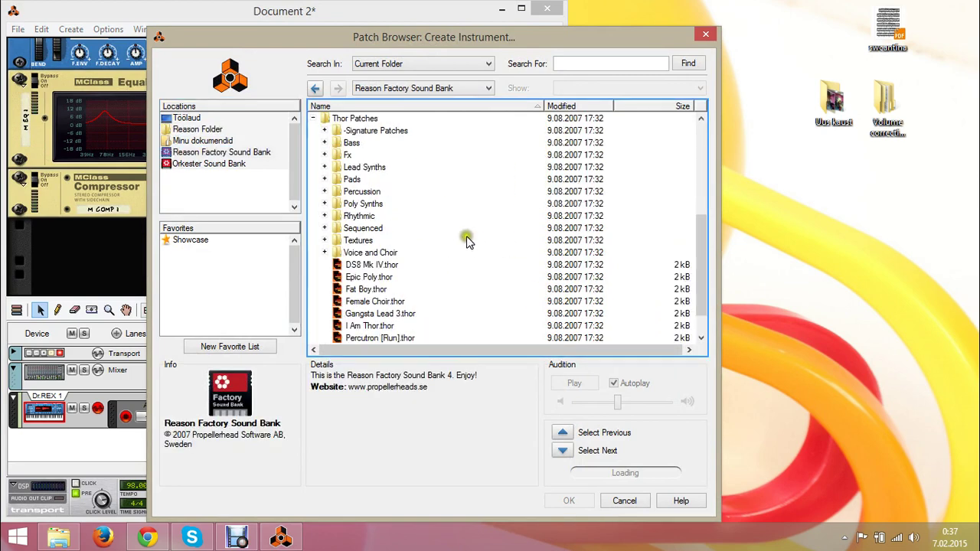
{"action": "double_click", "coordinate": [445, 177]}
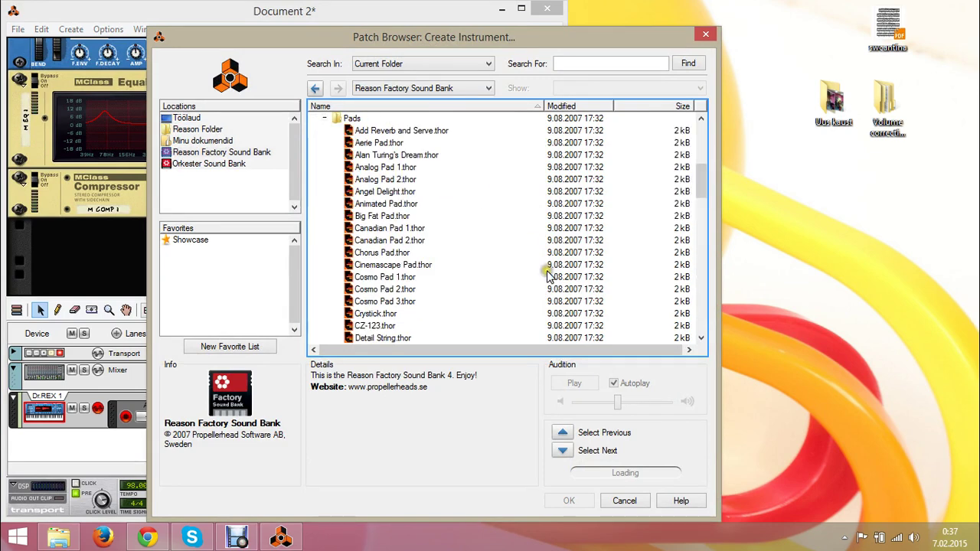
{"action": "scroll", "coordinate": [536, 265], "scroll_direction": "down", "scroll_amount": 2}
- Audition the Thor pads from Cosmo Pad 3 to Discovery's Waking 2010 and load Digital Boutique
{"action": "left_click", "coordinate": [507, 233]}
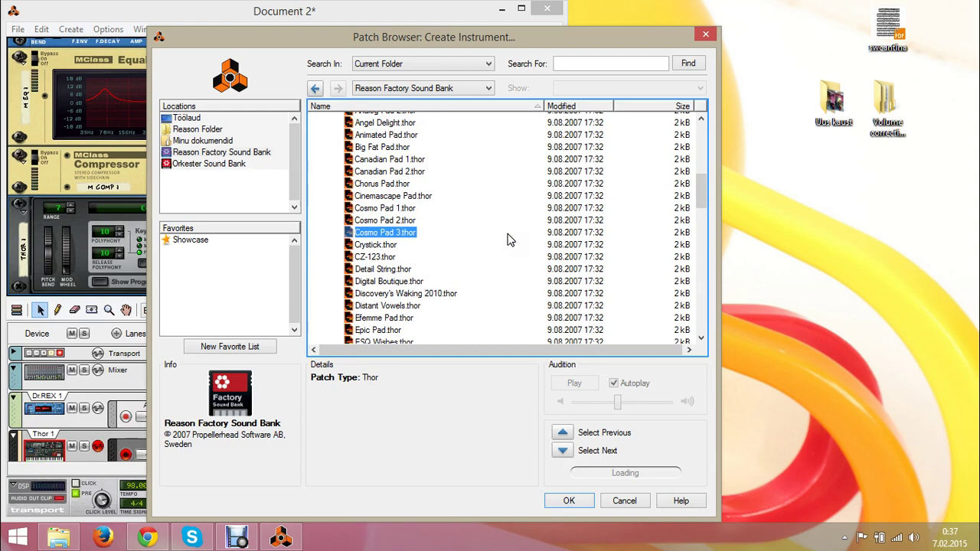
{"action": "key", "text": "Down"}
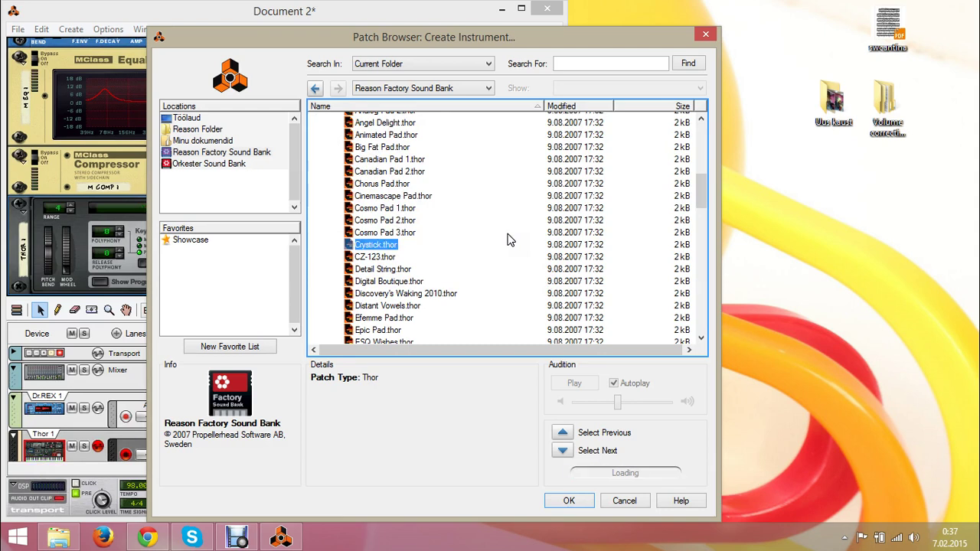
{"action": "key", "text": "Down"}
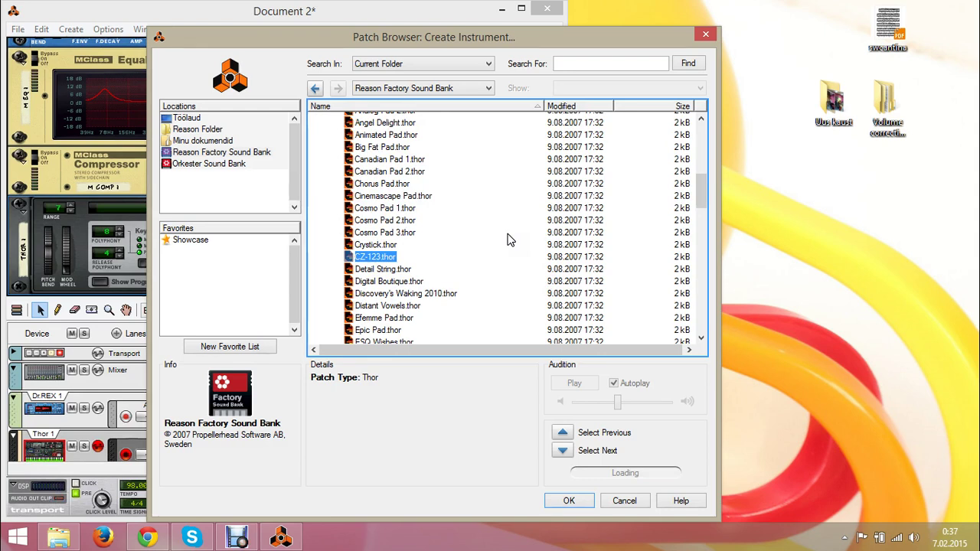
{"action": "key", "text": "Down"}
{"action": "key", "text": "Down"}
{"action": "key", "text": "Down"}
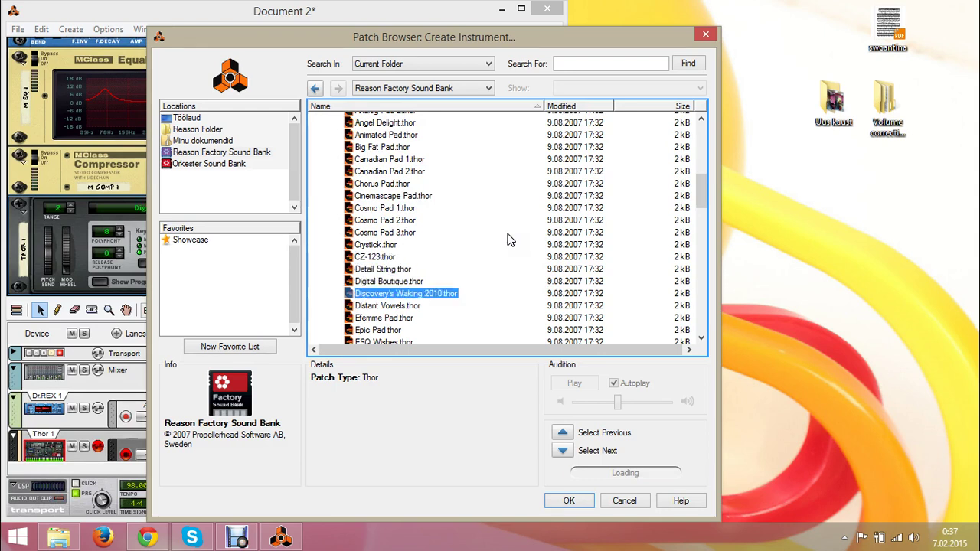
{"action": "key", "text": "Up"}
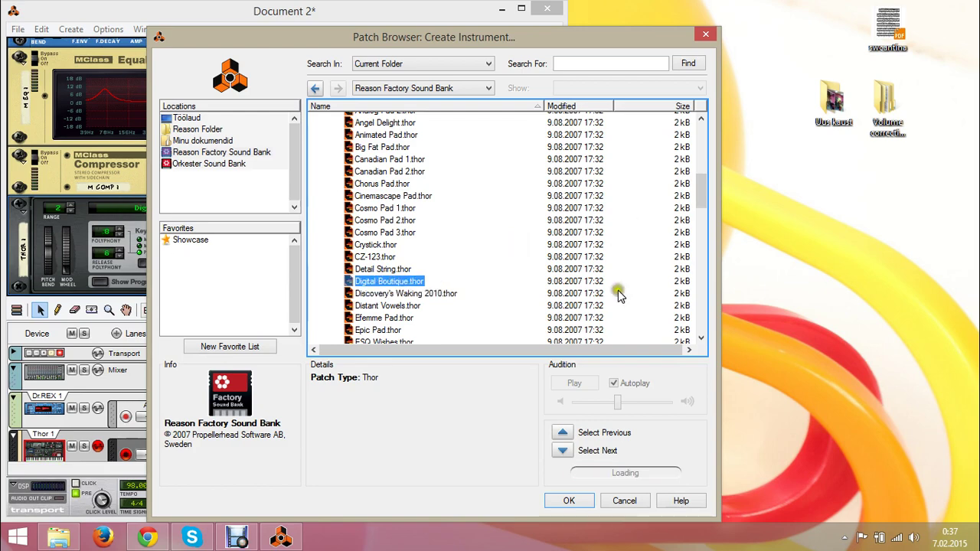
{"action": "key", "text": "Return"}
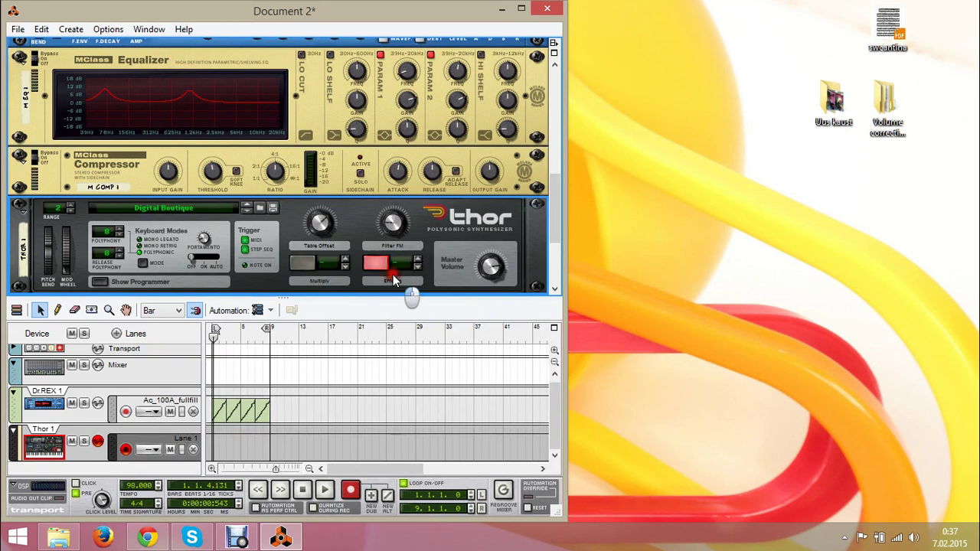
- Show Thor's programmer and look over its oscillators, filters, envelopes and front-panel controls
{"action": "scroll", "coordinate": [392, 278], "scroll_direction": "down", "scroll_amount": 3}
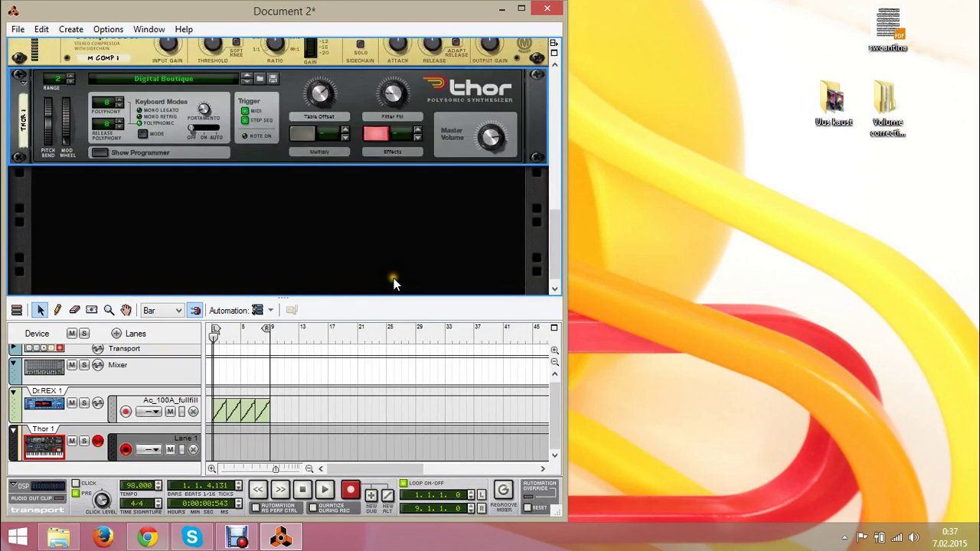
{"action": "left_click", "coordinate": [221, 152]}
{"action": "scroll", "coordinate": [277, 240], "scroll_direction": "down", "scroll_amount": 1}
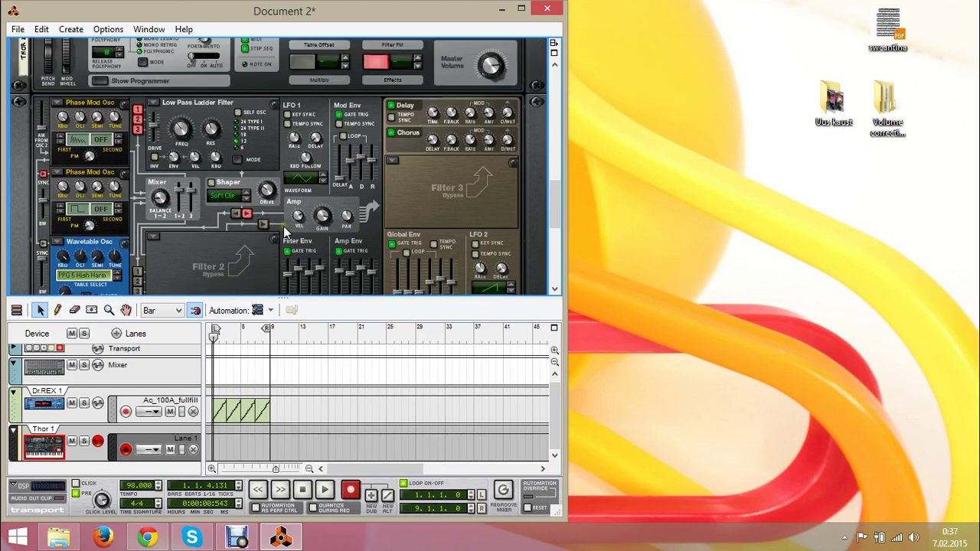
{"action": "scroll", "coordinate": [285, 226], "scroll_direction": "down", "scroll_amount": 2}
{"action": "scroll", "coordinate": [285, 226], "scroll_direction": "up", "scroll_amount": 2}
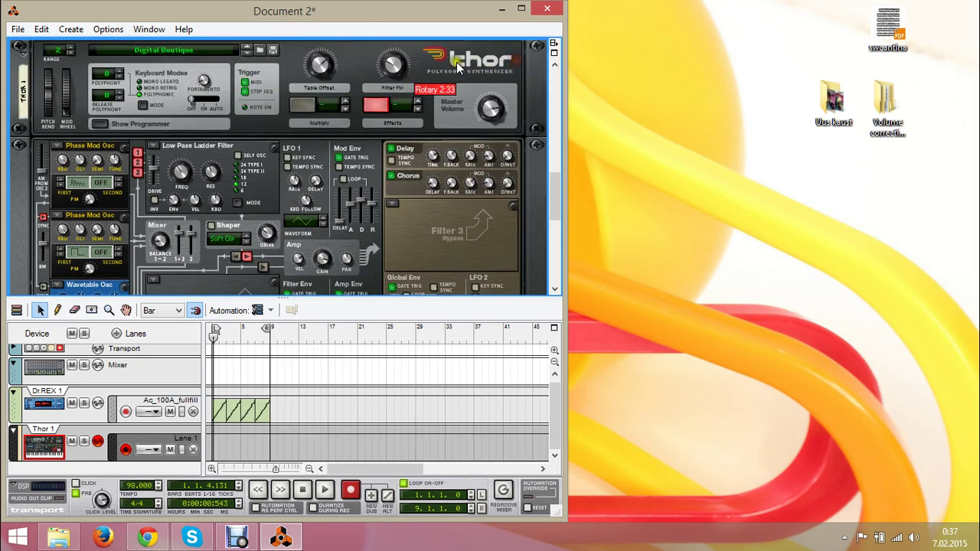
{"action": "scroll", "coordinate": [491, 92], "scroll_direction": "up", "scroll_amount": 3}
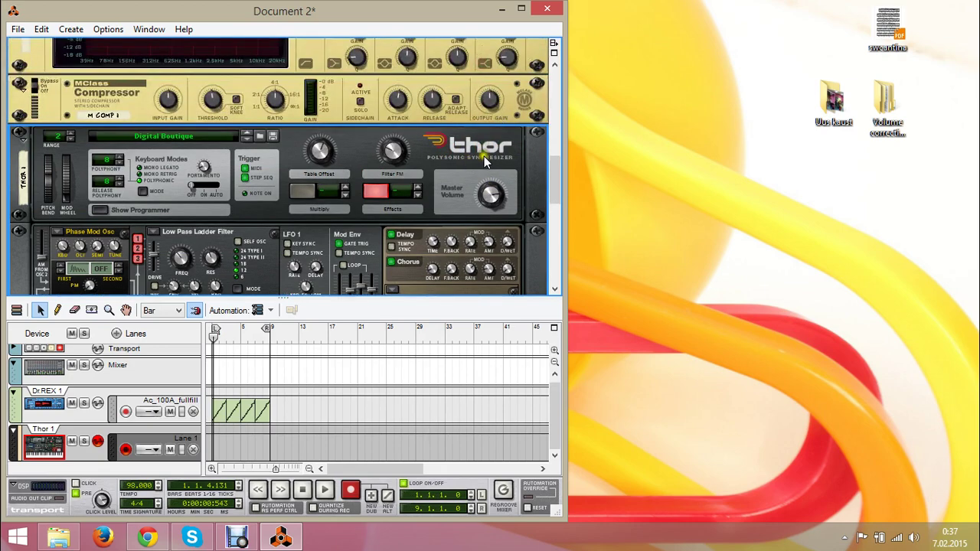
- Lower the Thor channel's fader slightly in the mixer and go back to the end of the rack
{"action": "scroll", "coordinate": [560, 222], "scroll_direction": "up", "scroll_amount": 5}
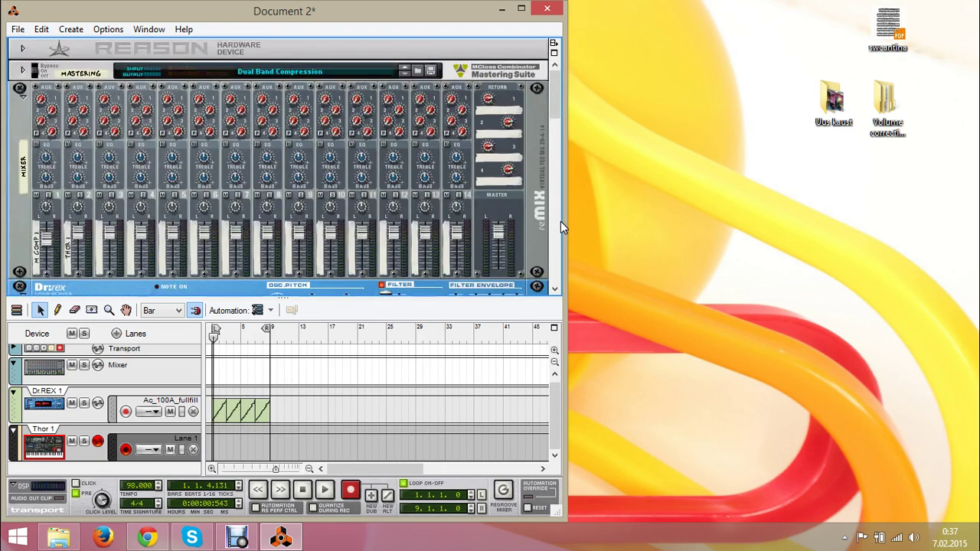
{"action": "left_click", "coordinate": [194, 231]}
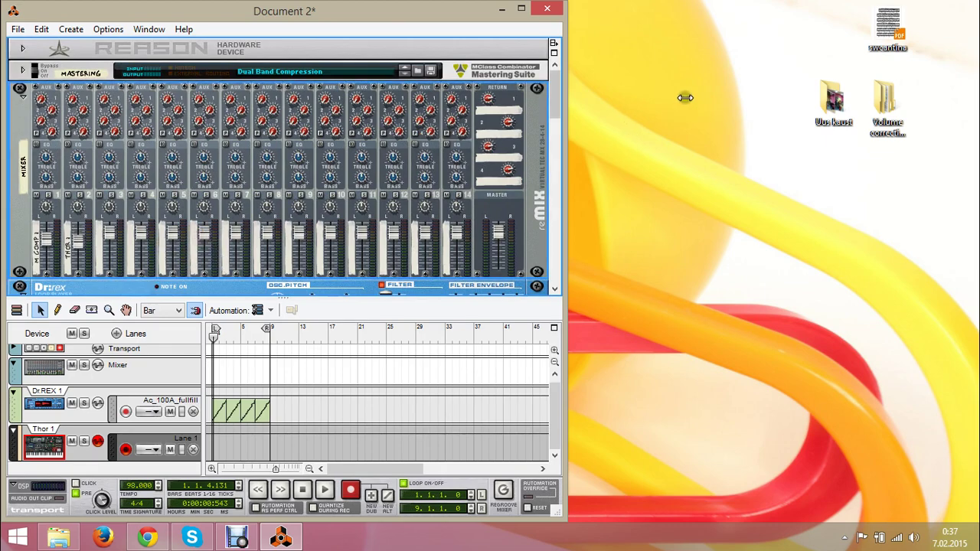
{"action": "left_click_drag", "start_coordinate": [556, 98], "coordinate": [555, 262]}
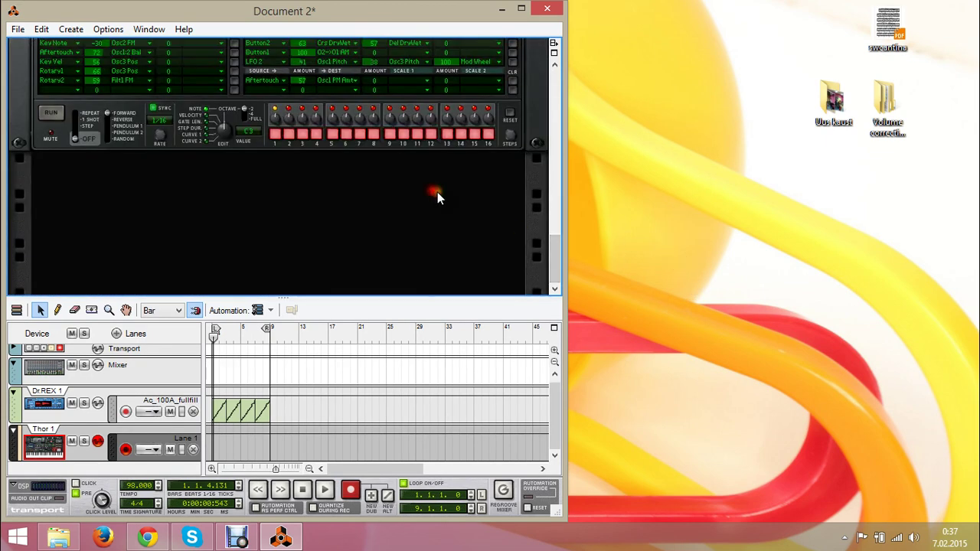
- Record a two-chord part on the Thor track from bar 1 over the drum loop and quantize its notes
{"action": "left_click", "coordinate": [303, 491]}
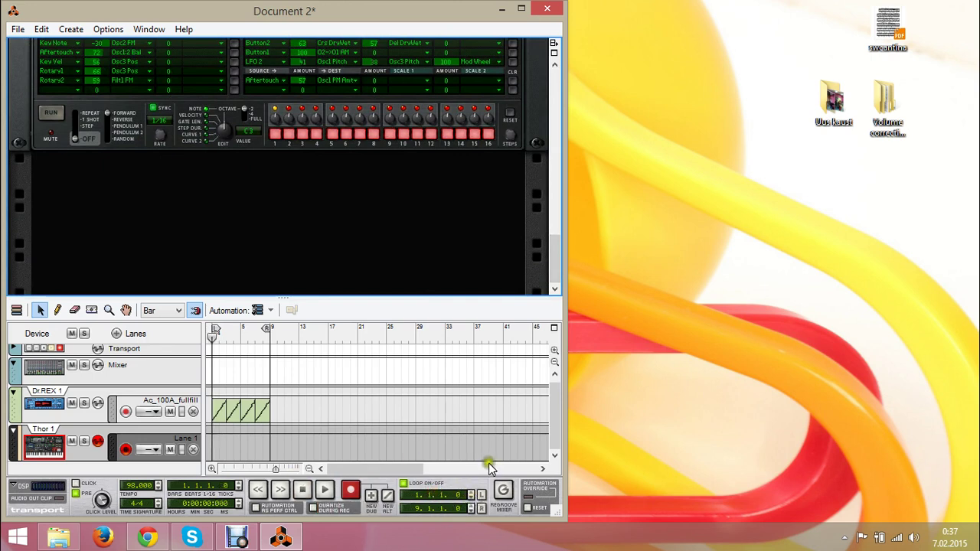
{"action": "left_click", "coordinate": [476, 496]}
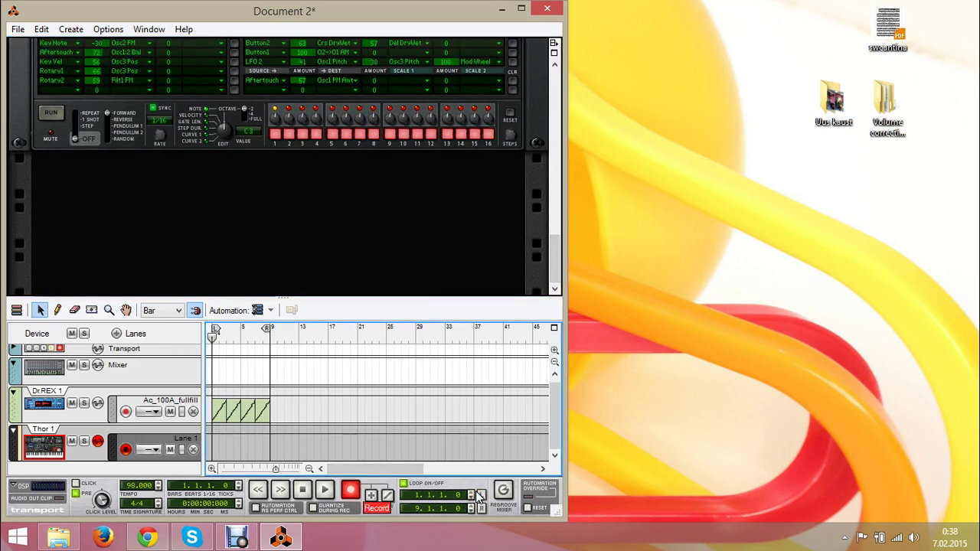
{"action": "key", "text": "space"}
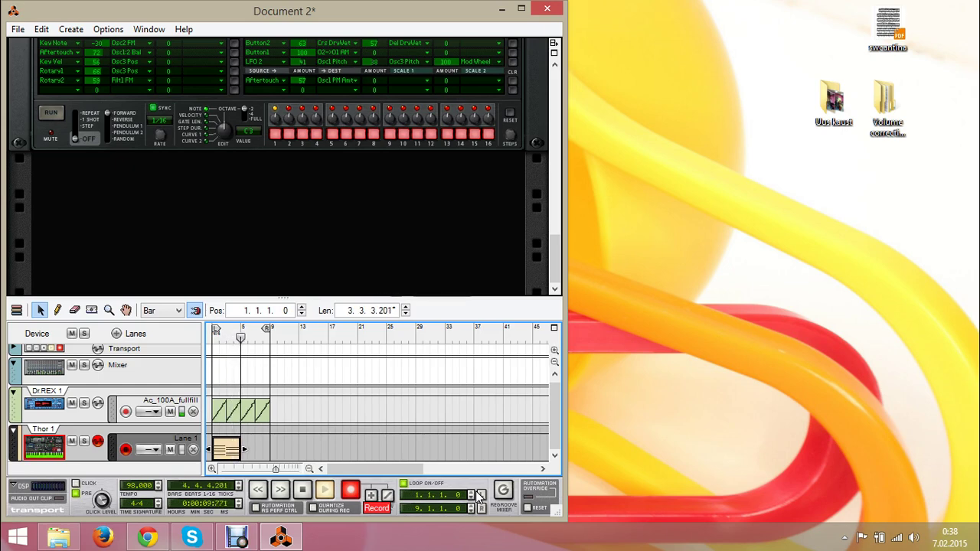
{"action": "key", "text": "space"}
{"action": "right_click", "coordinate": [348, 448]}
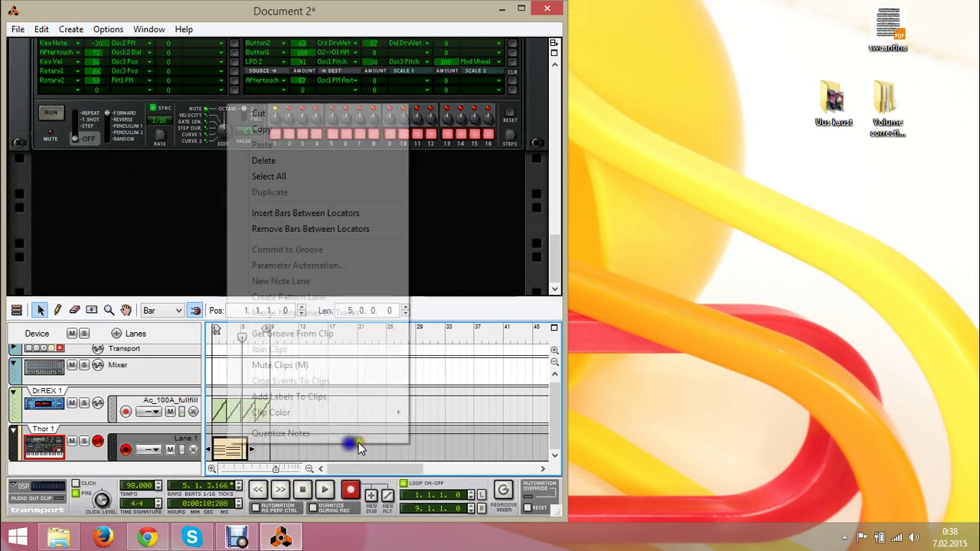
{"action": "left_click", "coordinate": [379, 434]}
- Open the recorded Thor clip for note editing, enlarge the sequencer and magnify the chords' notes
{"action": "double_click", "coordinate": [359, 447]}
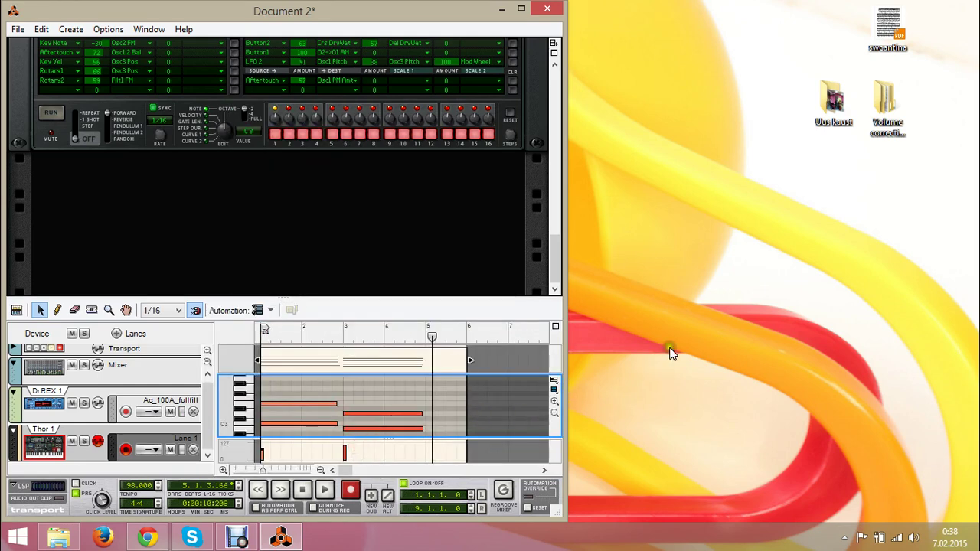
{"action": "left_click", "coordinate": [677, 322]}
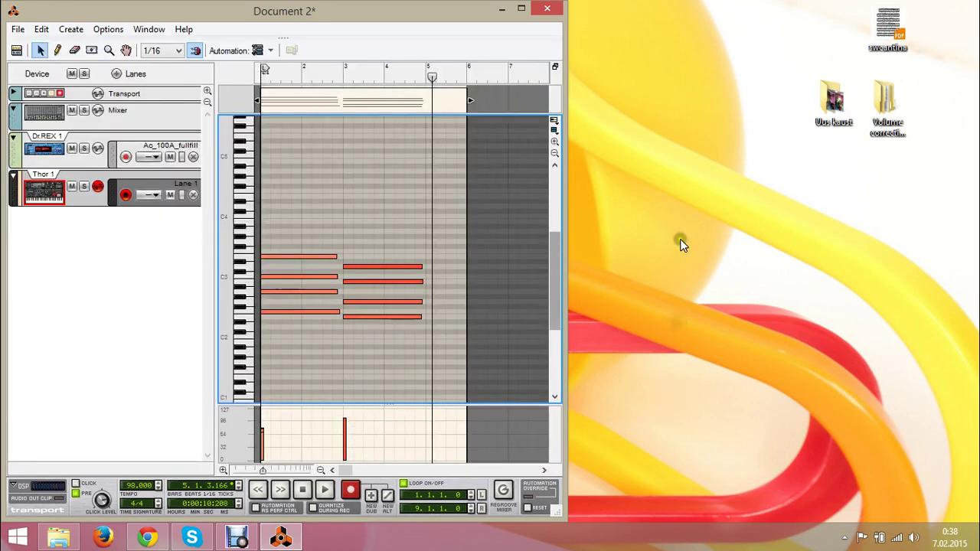
{"action": "left_click", "coordinate": [679, 144]}
{"action": "left_click", "coordinate": [679, 143]}
{"action": "left_click_drag", "start_coordinate": [330, 198], "coordinate": [292, 401]}
{"action": "left_click_drag", "start_coordinate": [428, 208], "coordinate": [359, 395]}
{"action": "key", "text": "shift+Tab"}
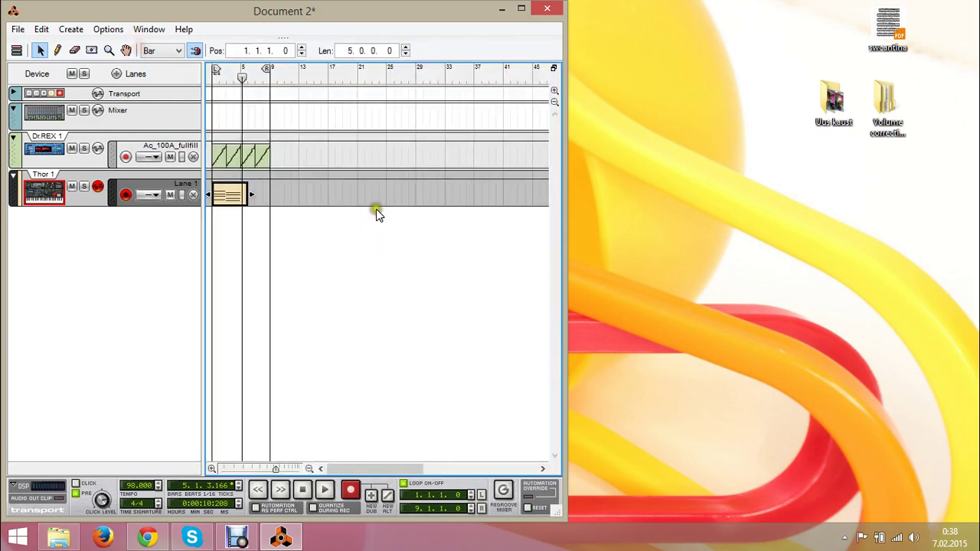
{"action": "double_click", "coordinate": [361, 191]}
- Audition the individual notes of both Thor chords from lowest to highest on the piano roll
{"action": "left_click", "coordinate": [362, 350], "text": "ctrl+alt"}
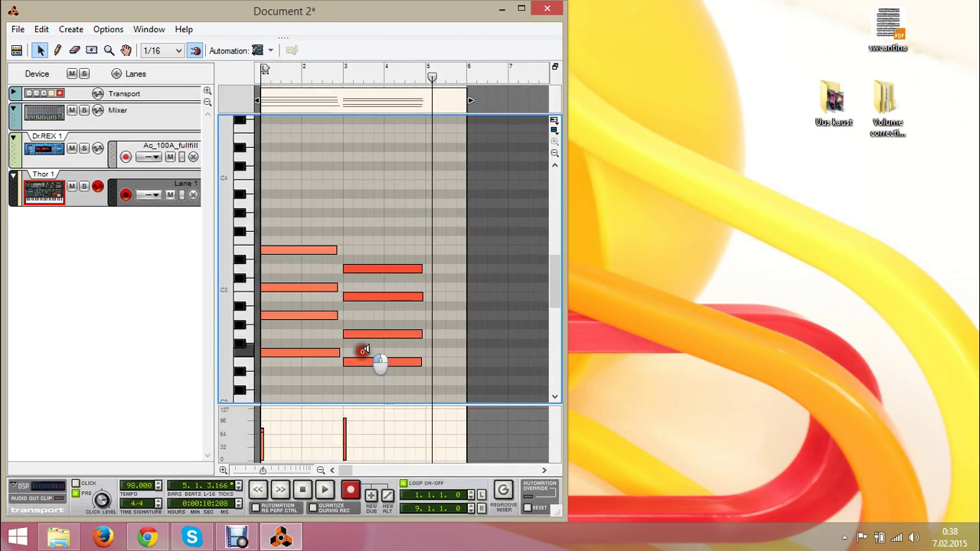
{"action": "left_click", "coordinate": [362, 288], "text": "ctrl+alt"}
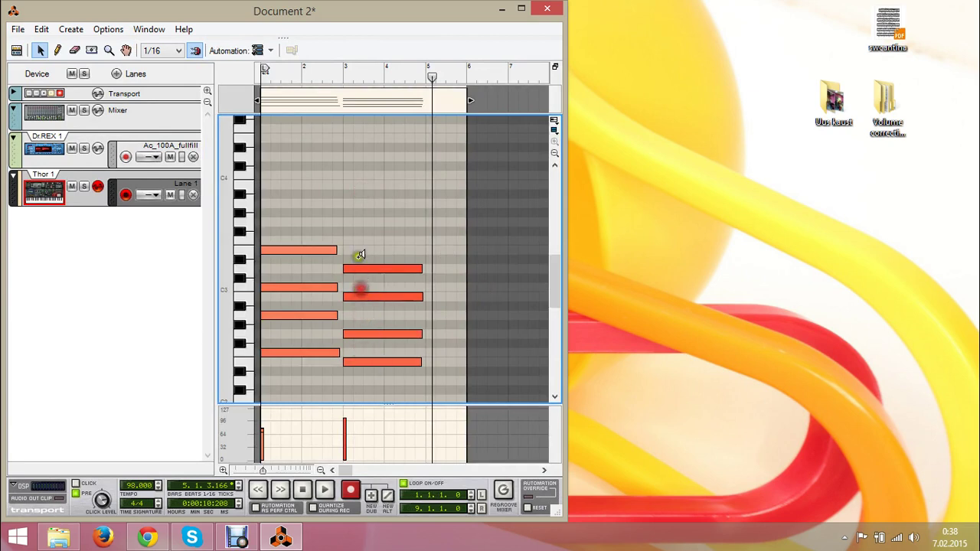
{"action": "left_click", "coordinate": [358, 252], "text": "ctrl+alt"}
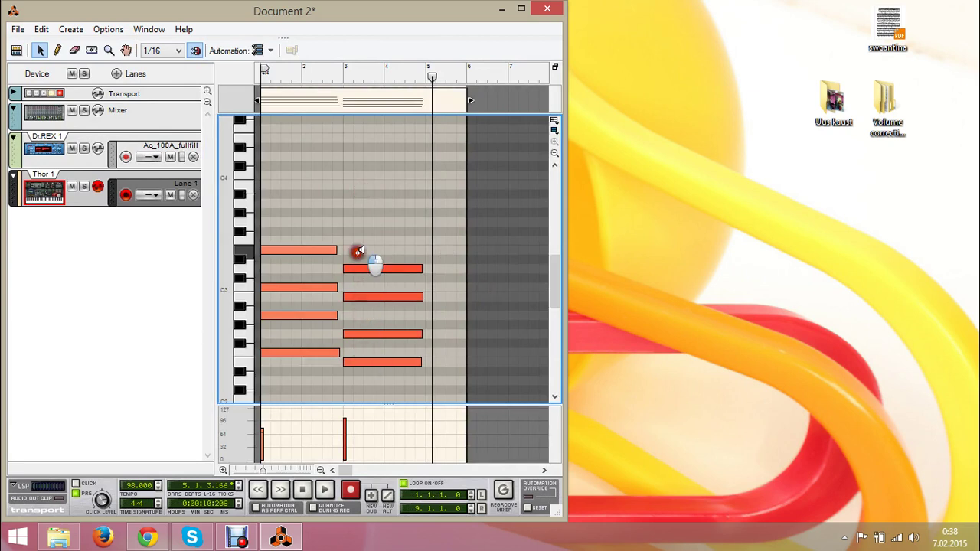
{"action": "left_click", "coordinate": [365, 362]}
{"action": "left_click", "coordinate": [361, 331]}
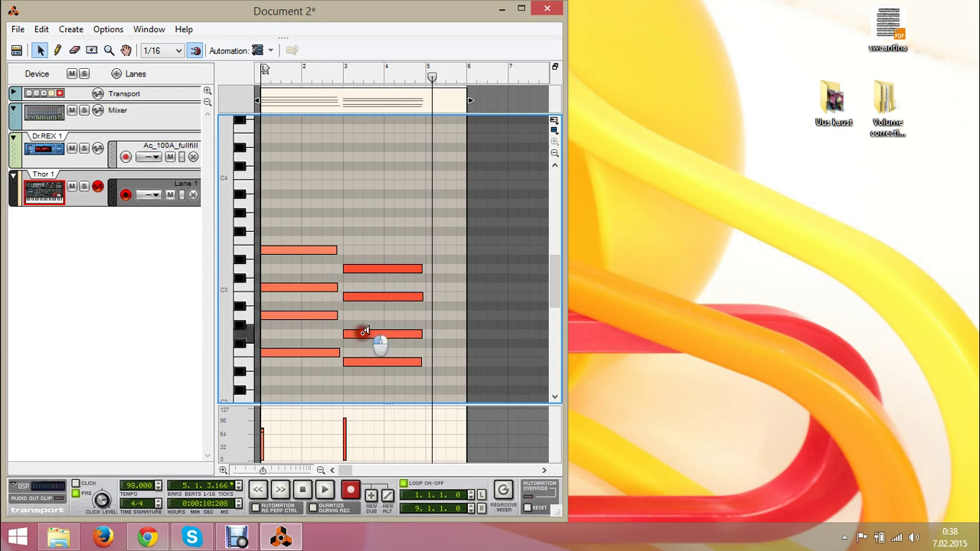
{"action": "left_click", "coordinate": [368, 297]}
{"action": "left_click", "coordinate": [365, 267]}
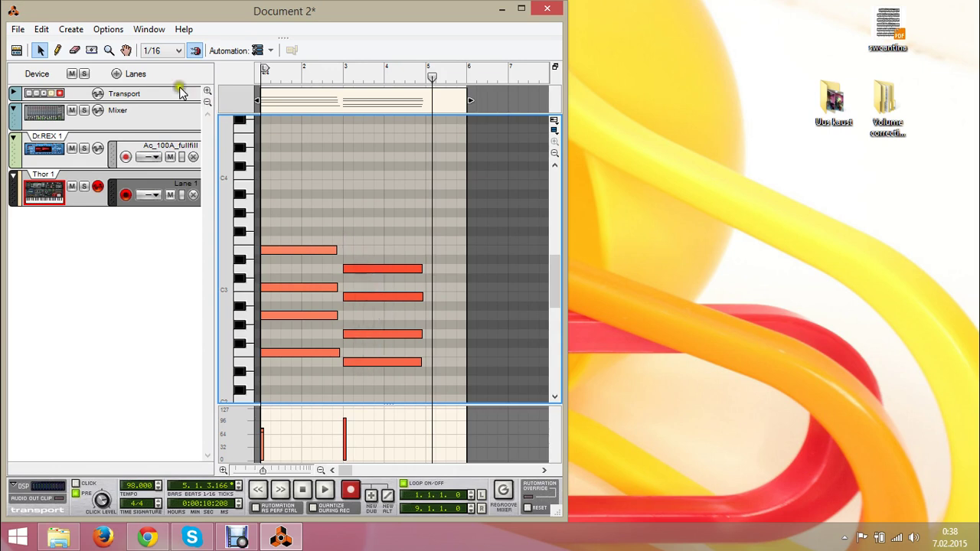
- Return to the arrangement, shorten the Thor clip to 4 bars and place a copy directly after it
{"action": "left_click", "coordinate": [134, 54]}
{"action": "left_click", "coordinate": [482, 223]}
{"action": "left_click", "coordinate": [353, 184]}
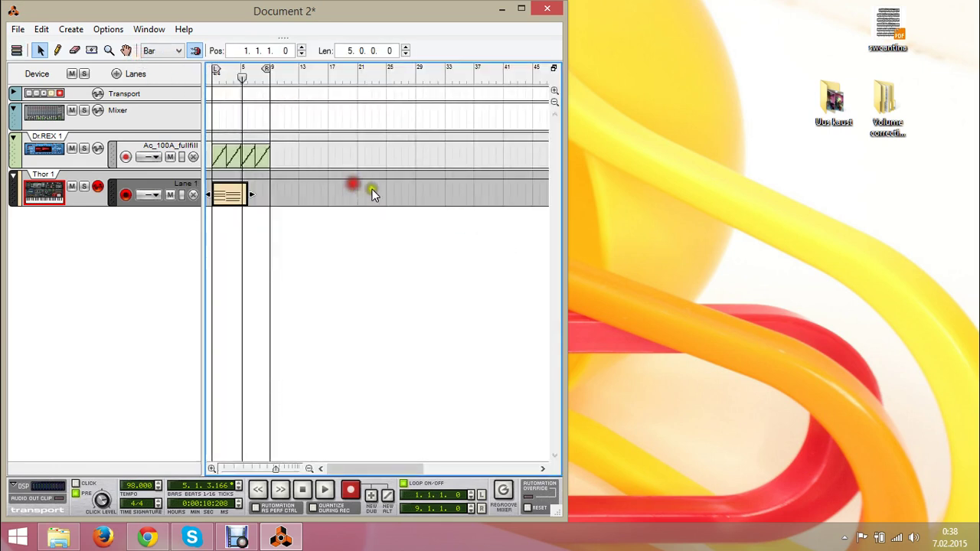
{"action": "left_click", "coordinate": [373, 191]}
{"action": "left_click", "coordinate": [360, 192]}
{"action": "left_click_drag", "start_coordinate": [370, 194], "coordinate": [359, 195]}
{"action": "key", "text": "ctrl+d"}
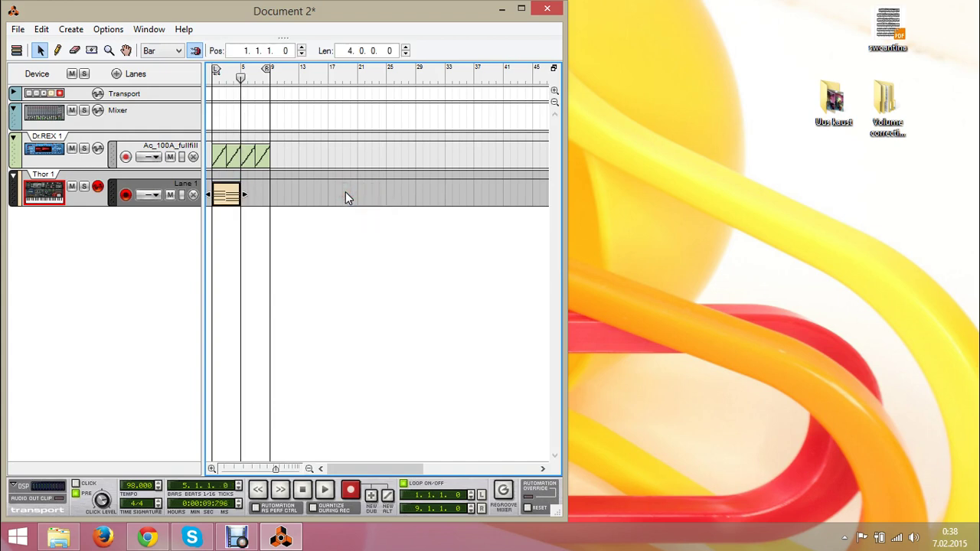
{"action": "left_click", "coordinate": [525, 196]}
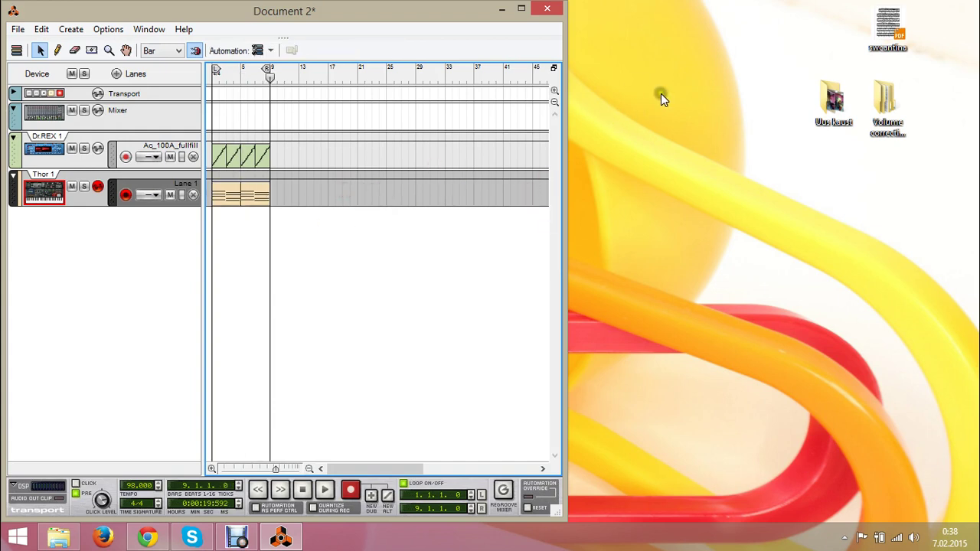
- Add a SubTractor Analog Synthesizer at the end of the rack and attach an RV-7 Digital Reverb to it
{"action": "left_click", "coordinate": [676, 68]}
{"action": "right_click", "coordinate": [381, 198]}
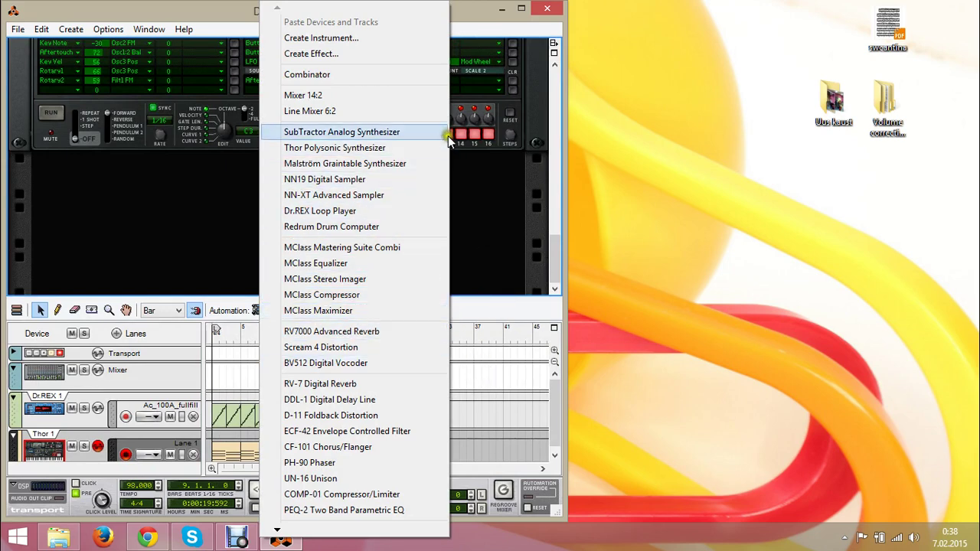
{"action": "left_click", "coordinate": [399, 132]}
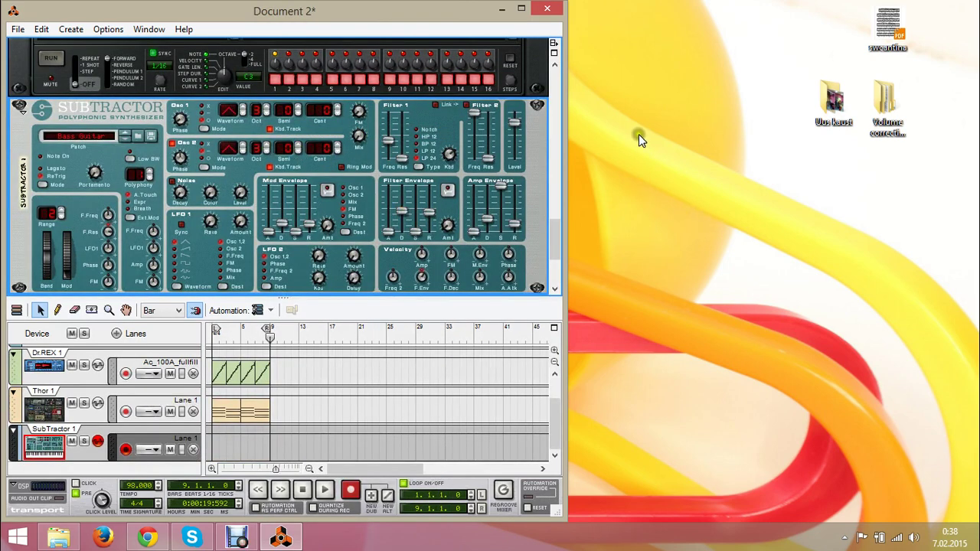
{"action": "right_click", "coordinate": [323, 266]}
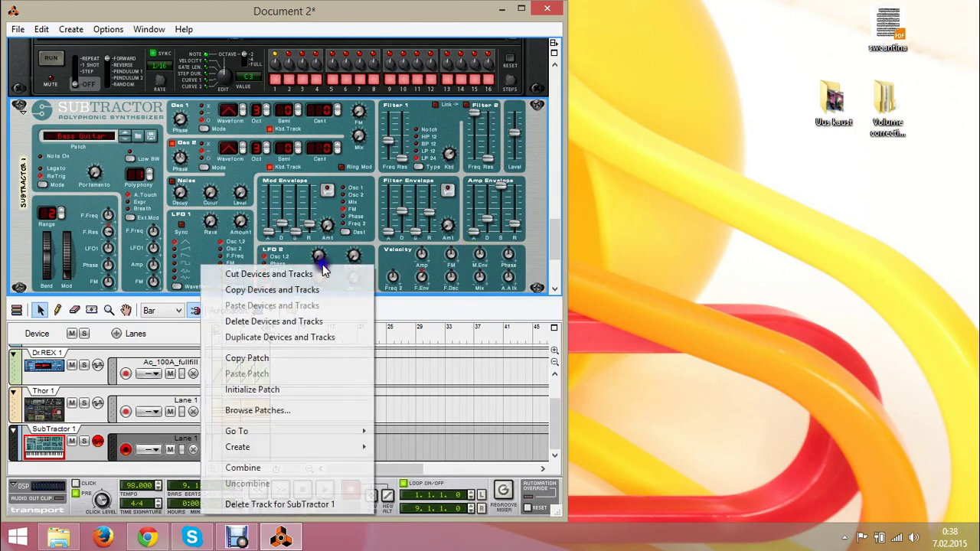
{"action": "mouse_move", "coordinate": [360, 447]}
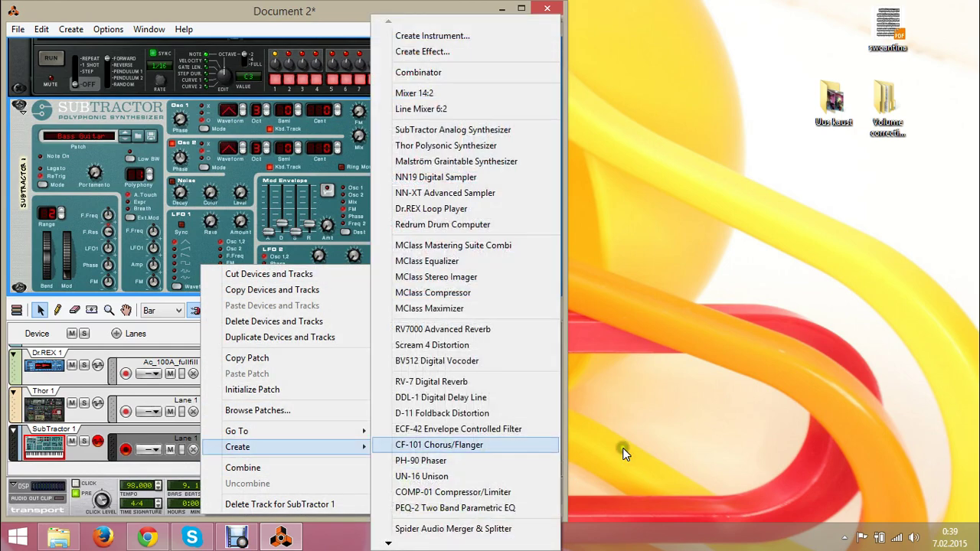
{"action": "left_click", "coordinate": [588, 383]}
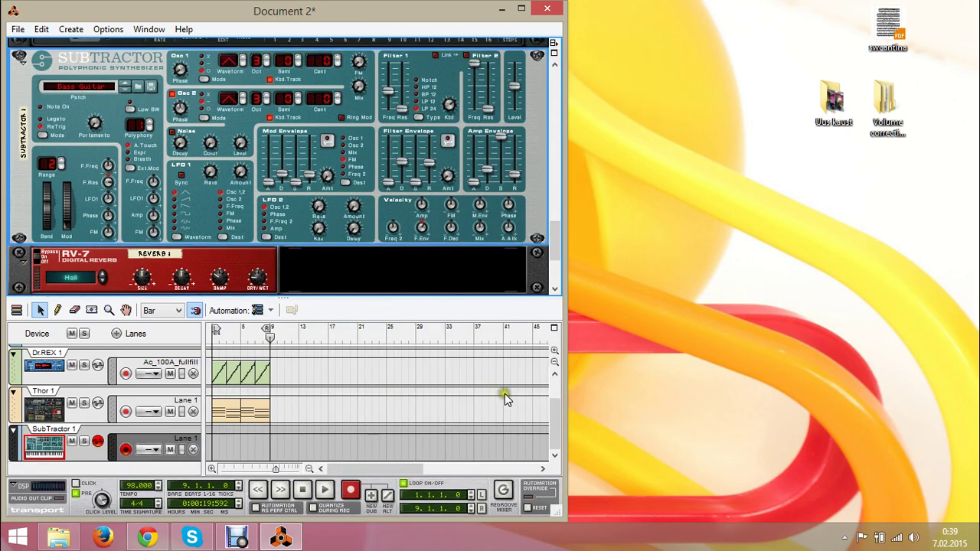
{"action": "left_click", "coordinate": [427, 497]}
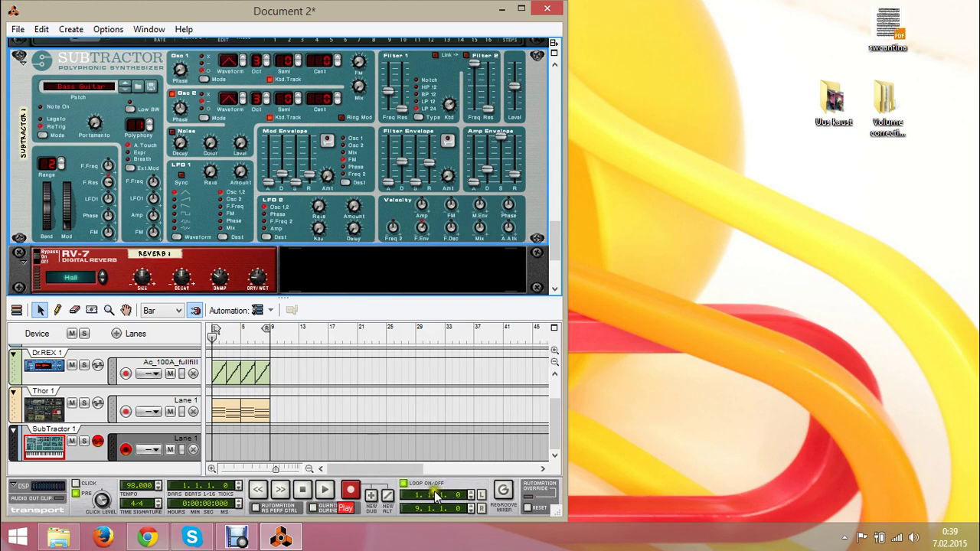
{"action": "left_click", "coordinate": [433, 490]}
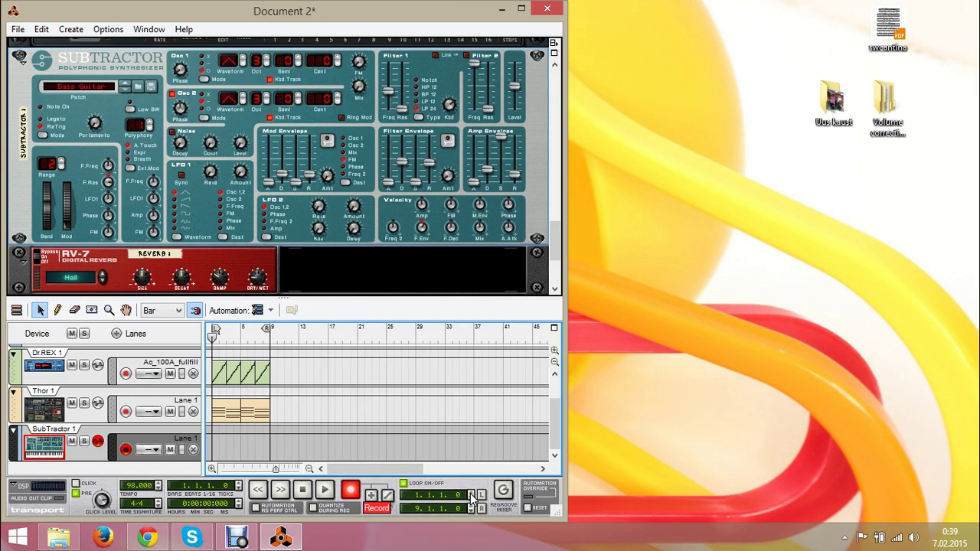
{"action": "key", "text": "space"}
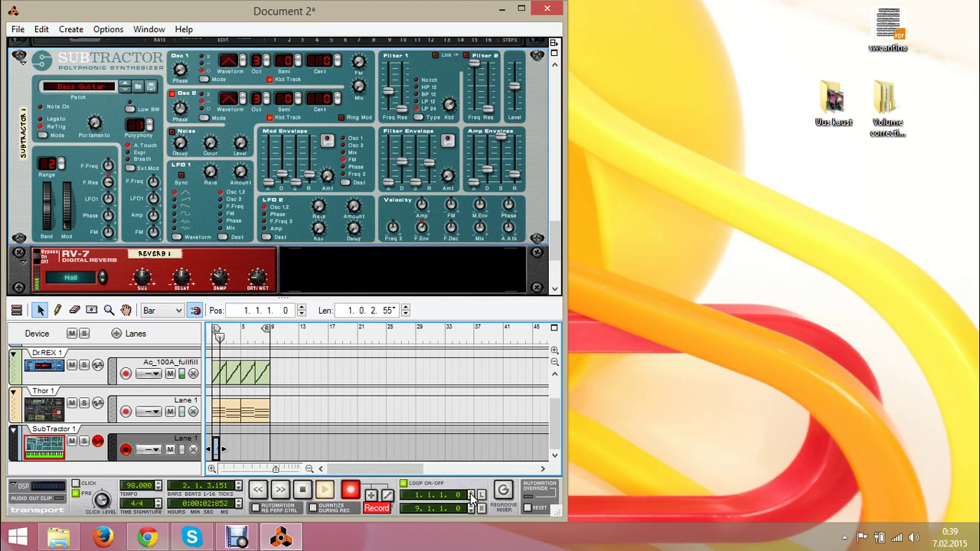
{"action": "key", "text": "space"}
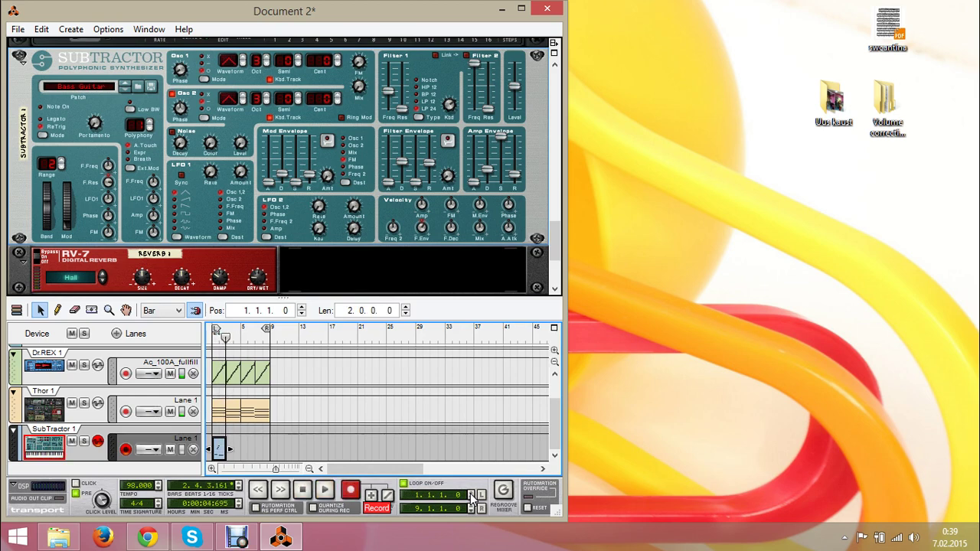
{"action": "key", "text": "ctrl+z"}
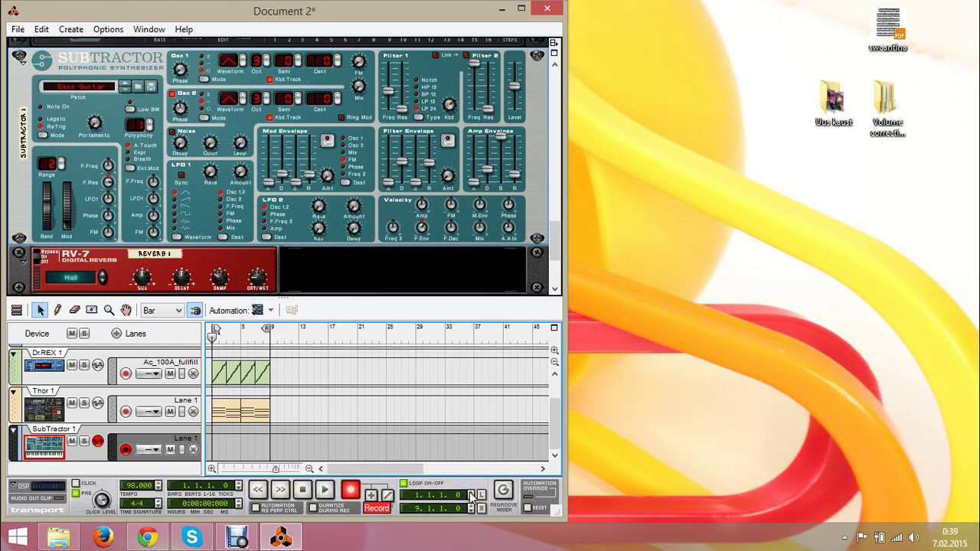
- Record a quantized 4-bar bass part on the SubTractor track from bar 1 and place a copy directly after it
{"action": "key", "text": "ctrl+Return"}
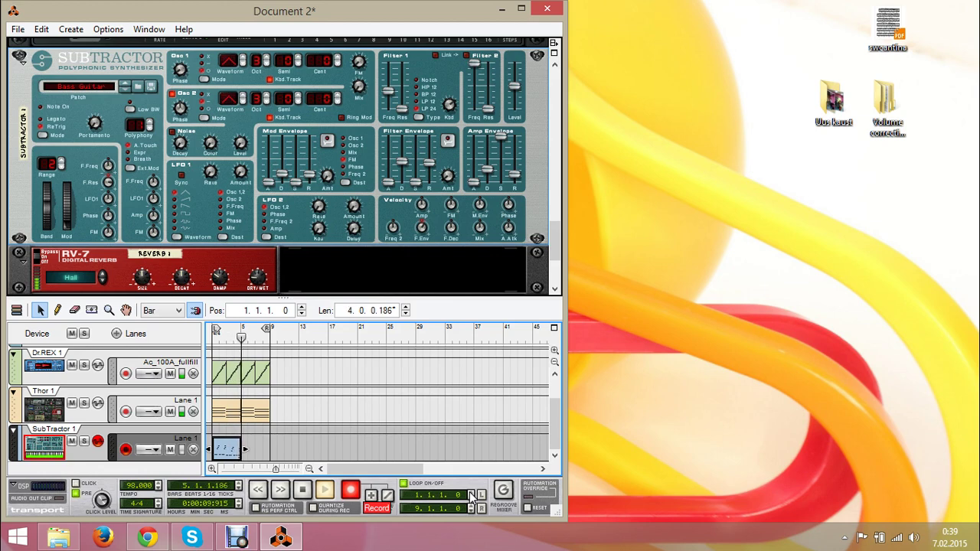
{"action": "key", "text": "space"}
{"action": "right_click", "coordinate": [360, 446]}
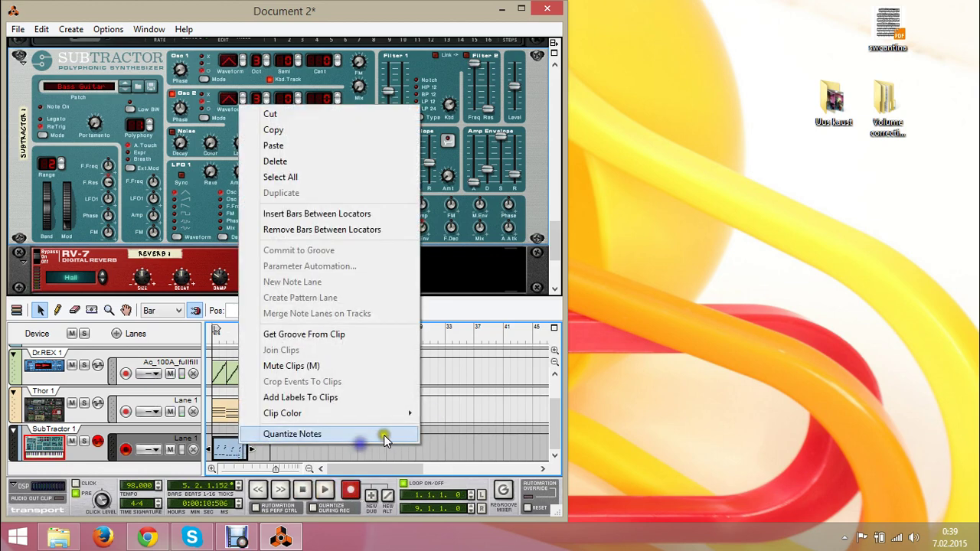
{"action": "left_click", "coordinate": [384, 438]}
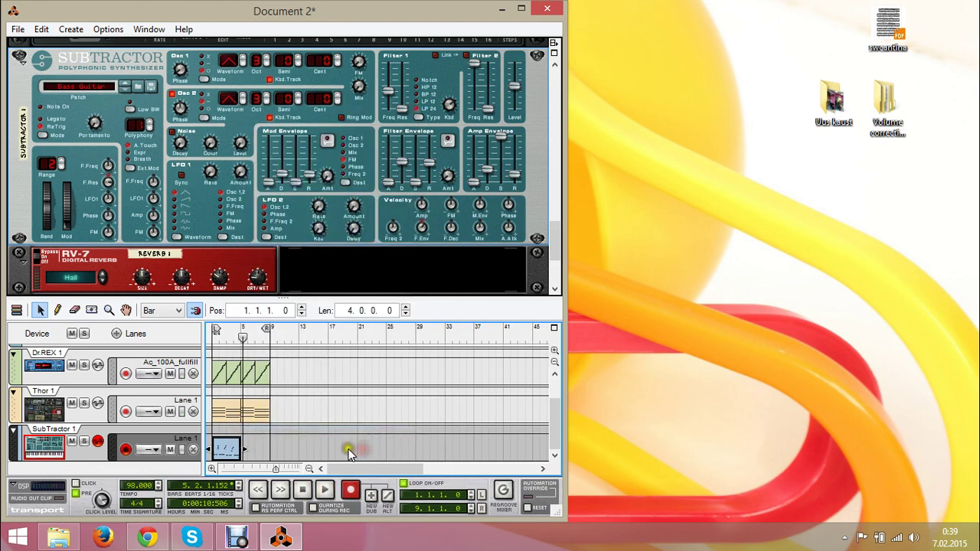
{"action": "key", "text": "ctrl+d"}
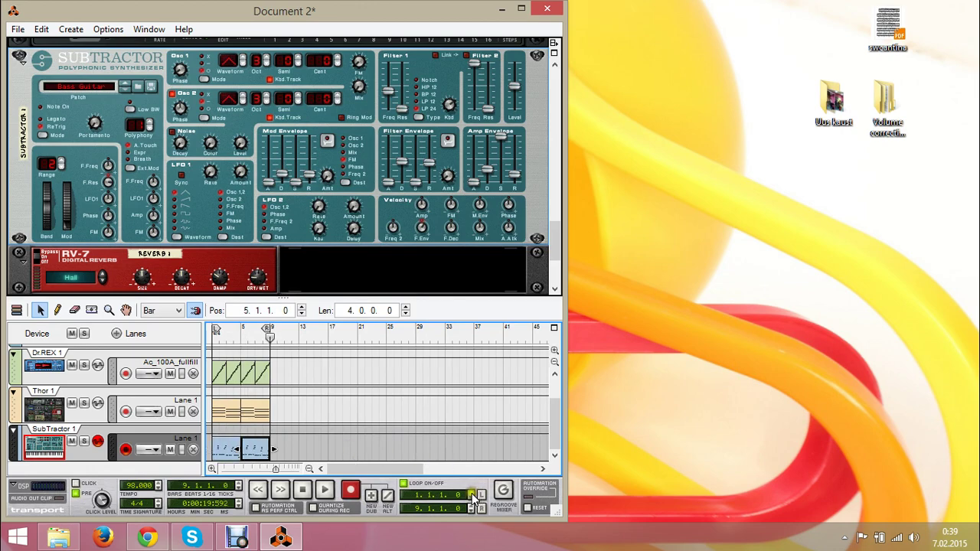
- Audition the 110 BPM Lounge Chillout loops for the Dr.REX and load Ac_110B_full2.rx2 in place of the current loop
{"action": "left_click", "coordinate": [172, 371]}
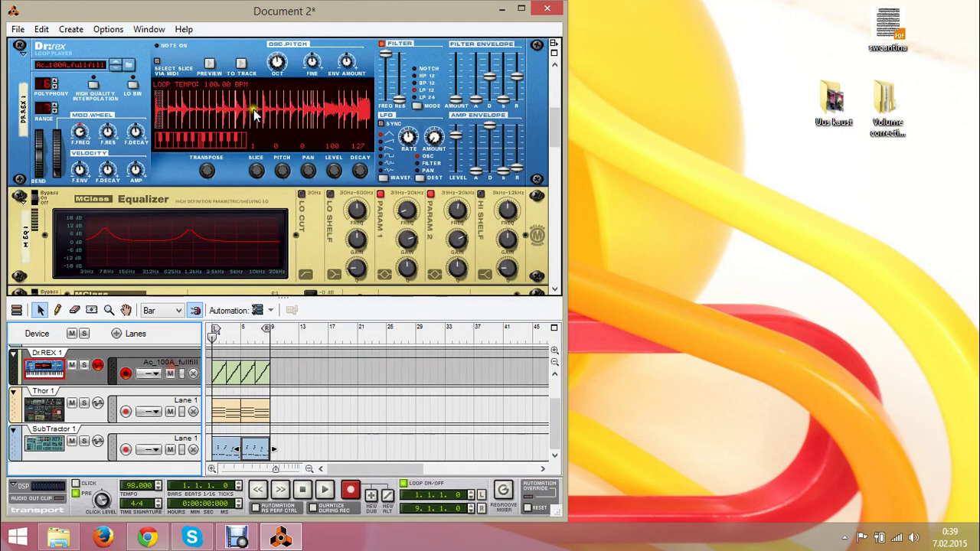
{"action": "left_click", "coordinate": [129, 65]}
{"action": "left_click", "coordinate": [579, 228]}
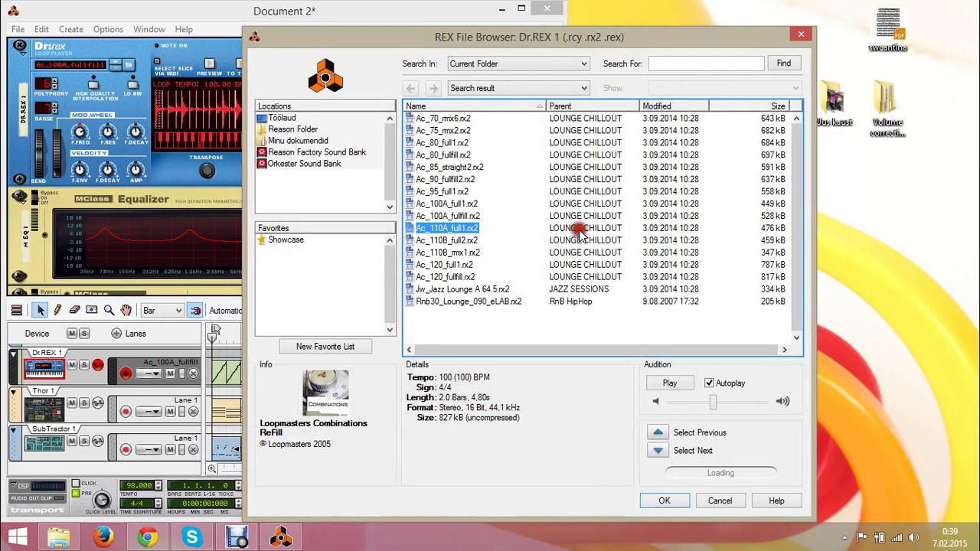
{"action": "left_click", "coordinate": [582, 240]}
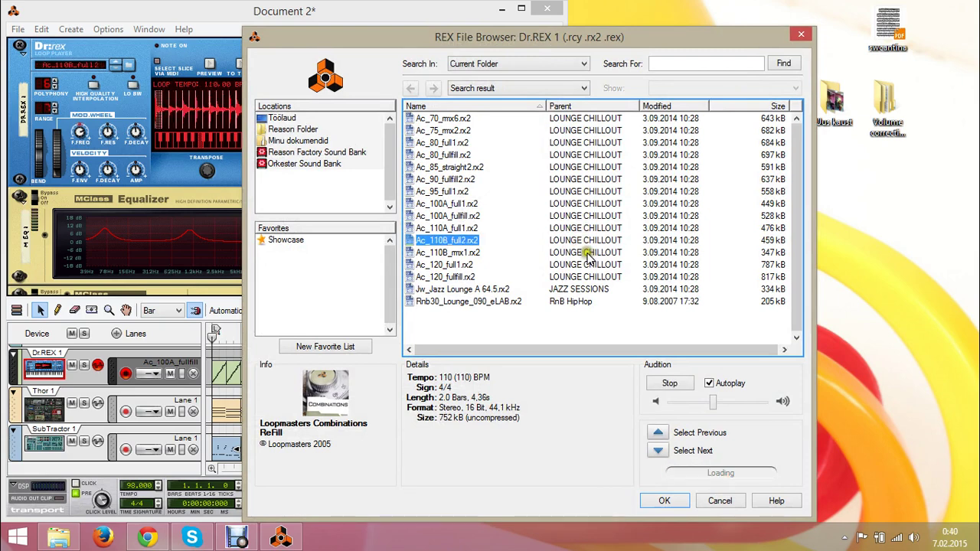
{"action": "left_click", "coordinate": [588, 253]}
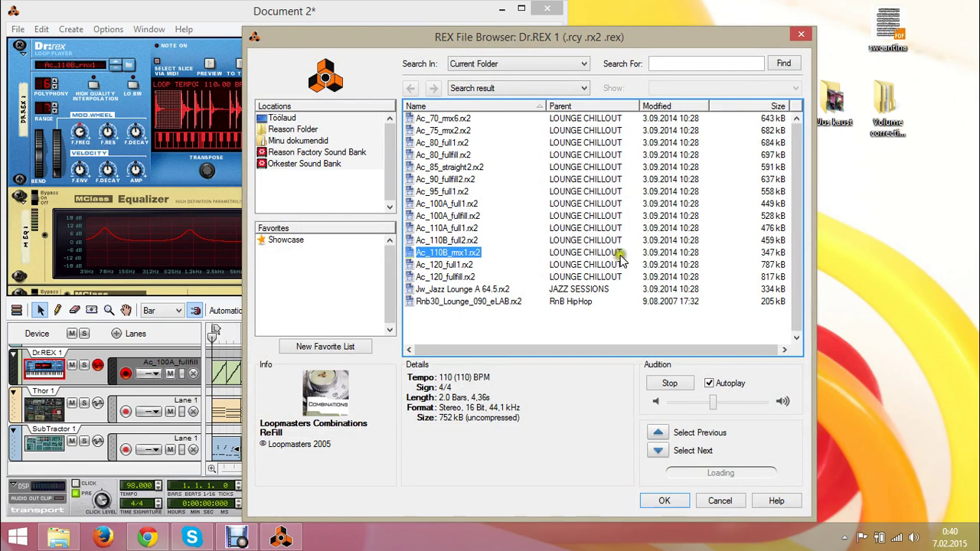
{"action": "left_click", "coordinate": [581, 240]}
{"action": "key", "text": "Return"}
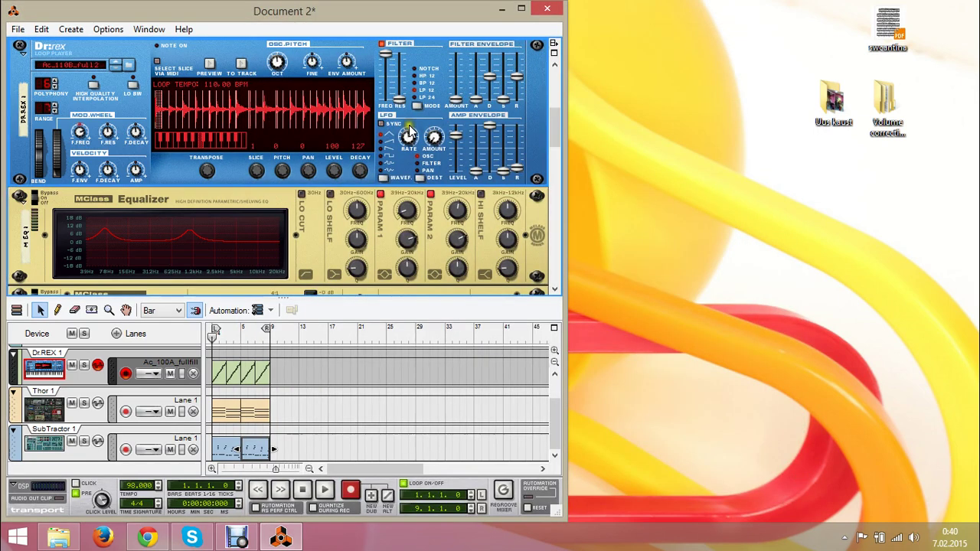
- Send the new loop's slices to the Dr.REX track between the locators and delete the old Ac_100A_fullfill lane
{"action": "left_click", "coordinate": [240, 63]}
{"action": "left_click", "coordinate": [193, 401]}
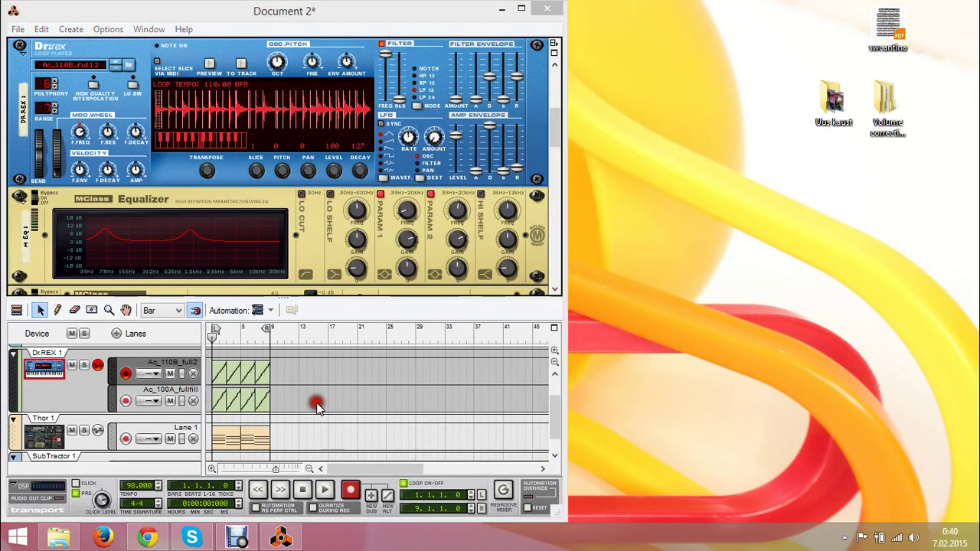
{"action": "key", "text": "Return"}
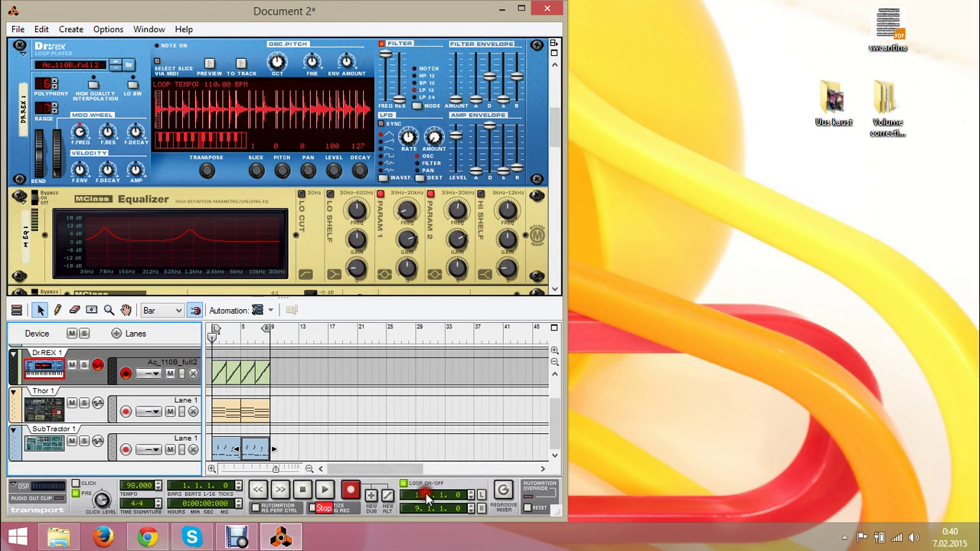
- Play the arrangement from bar 1 to hear the new drum loop with the chords and bass
{"action": "key", "text": "space"}
{"action": "left_click", "coordinate": [475, 417]}
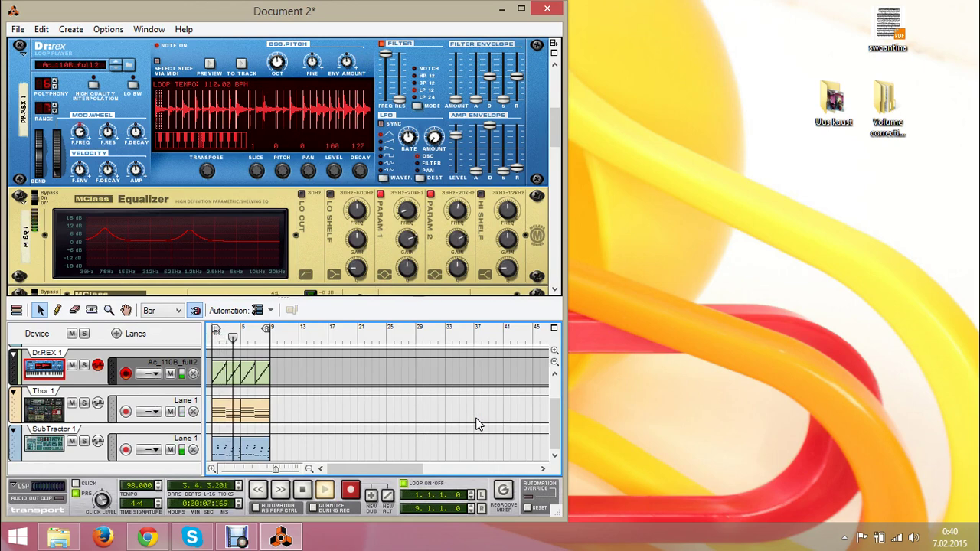
{"action": "left_click", "coordinate": [477, 418]}
{"action": "key", "text": "space"}
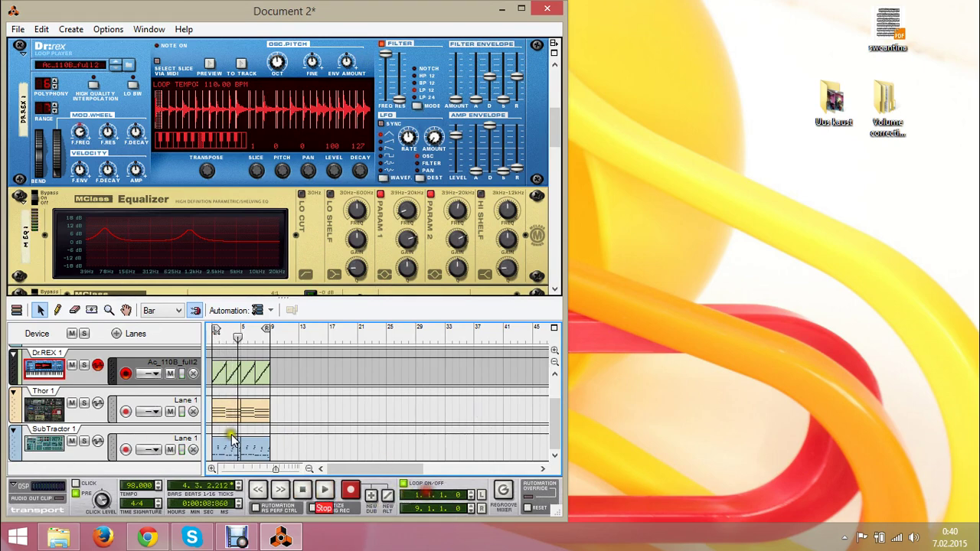
- Load the factory patch Distant Vowels.thor into Thor 1 for the chord part
{"action": "left_click", "coordinate": [173, 417]}
{"action": "left_click", "coordinate": [614, 112]}
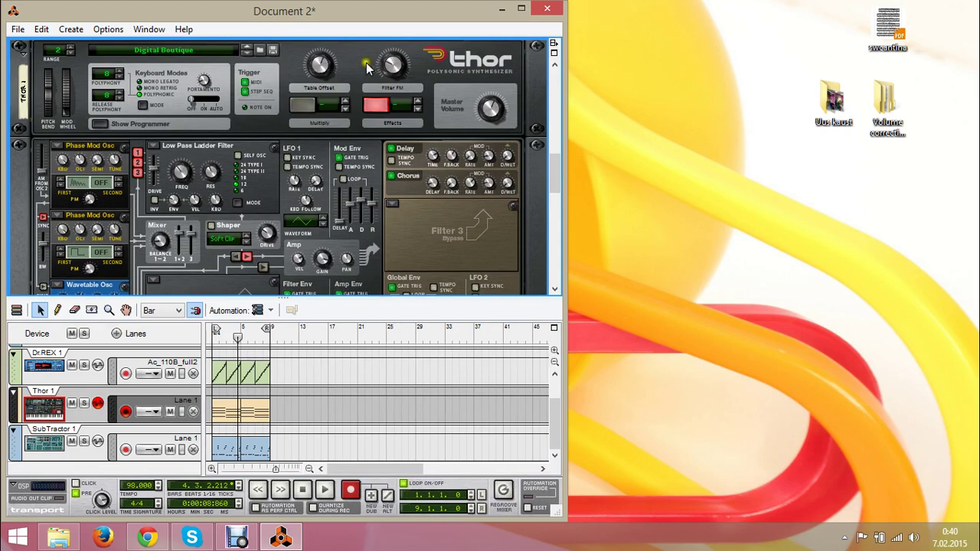
{"action": "left_click", "coordinate": [260, 50]}
{"action": "scroll", "coordinate": [473, 209], "scroll_direction": "down", "scroll_amount": 4}
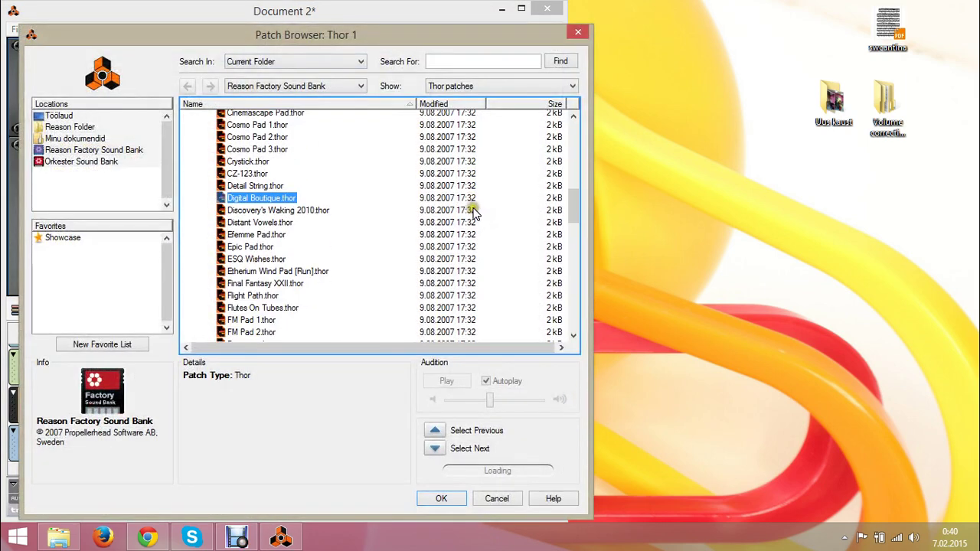
{"action": "scroll", "coordinate": [473, 213], "scroll_direction": "down", "scroll_amount": 1}
{"action": "left_click", "coordinate": [380, 188]}
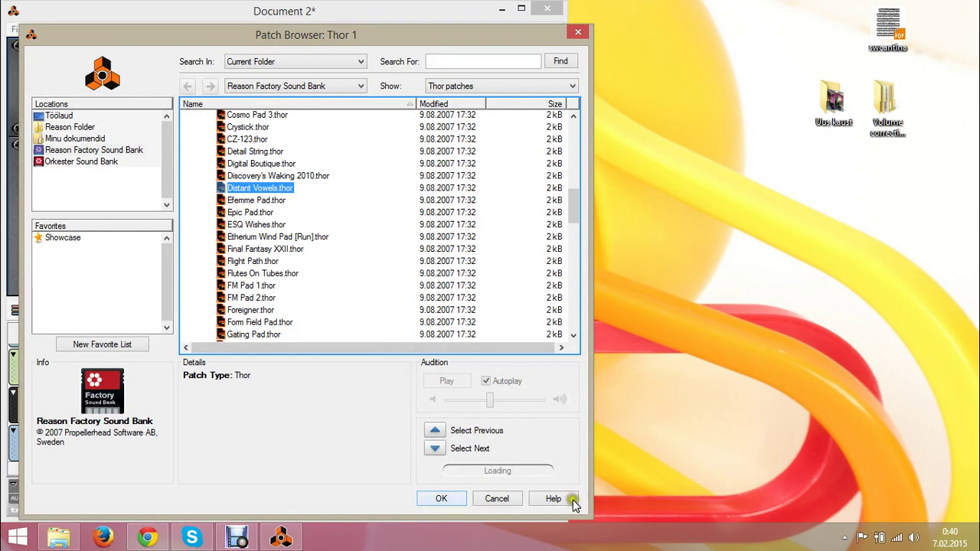
{"action": "left_click", "coordinate": [441, 499]}
- Play the arrangement from the start to hear the new Thor patch with the drums and bass
{"action": "left_click", "coordinate": [303, 491]}
{"action": "left_click", "coordinate": [324, 490]}
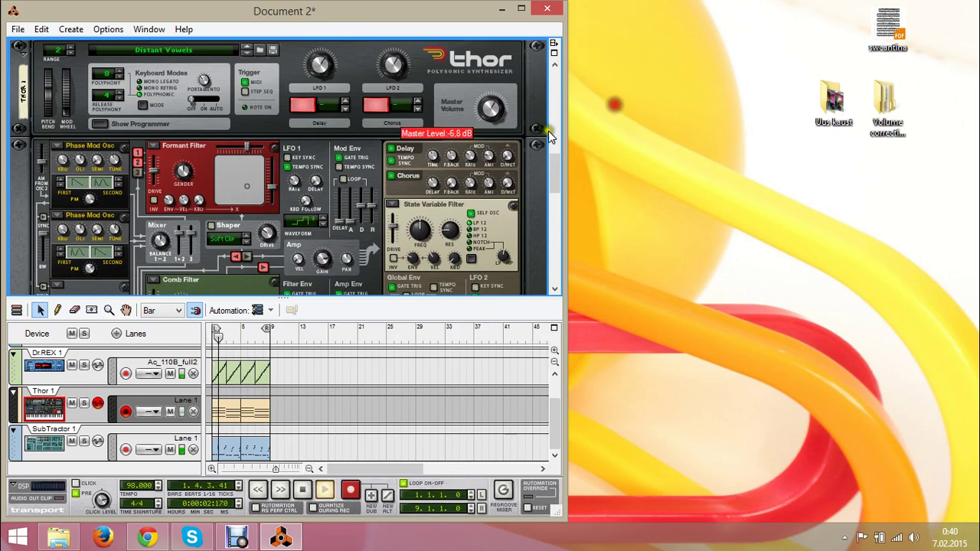
{"action": "left_click", "coordinate": [153, 443]}
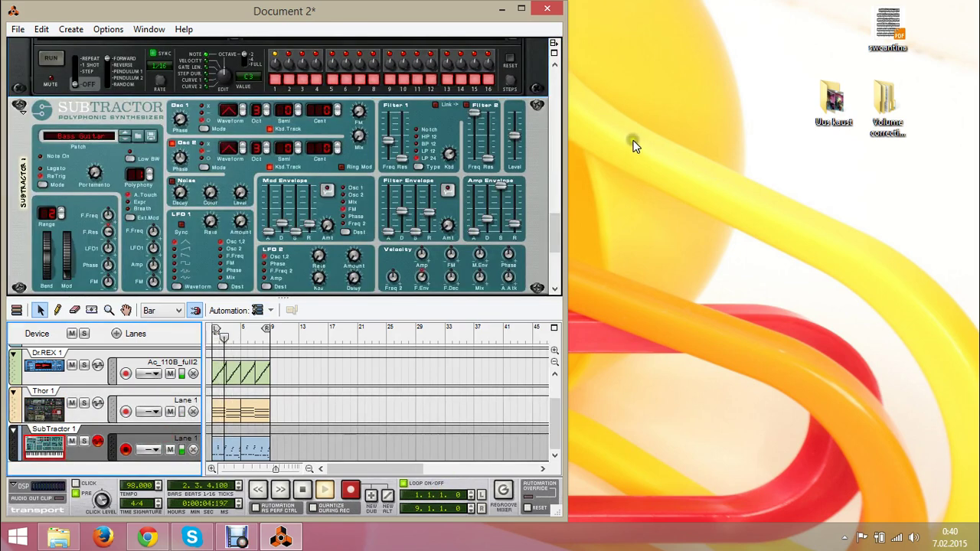
{"action": "left_click", "coordinate": [159, 414]}
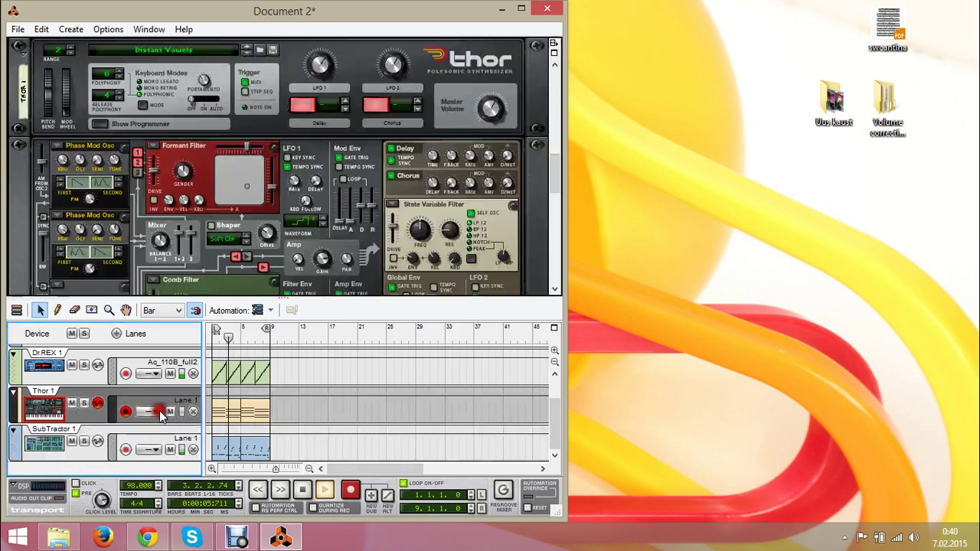
{"action": "left_click", "coordinate": [479, 420]}
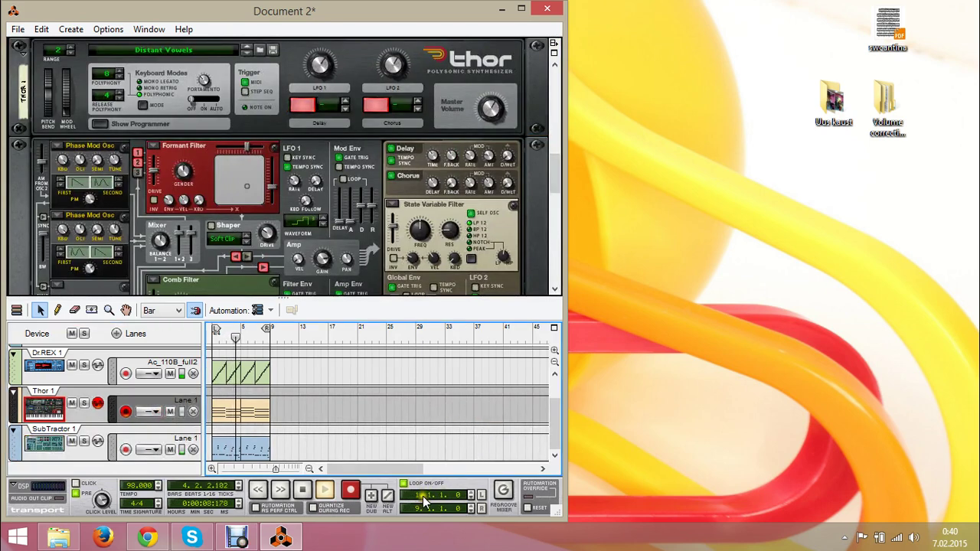
{"action": "key", "text": "space"}
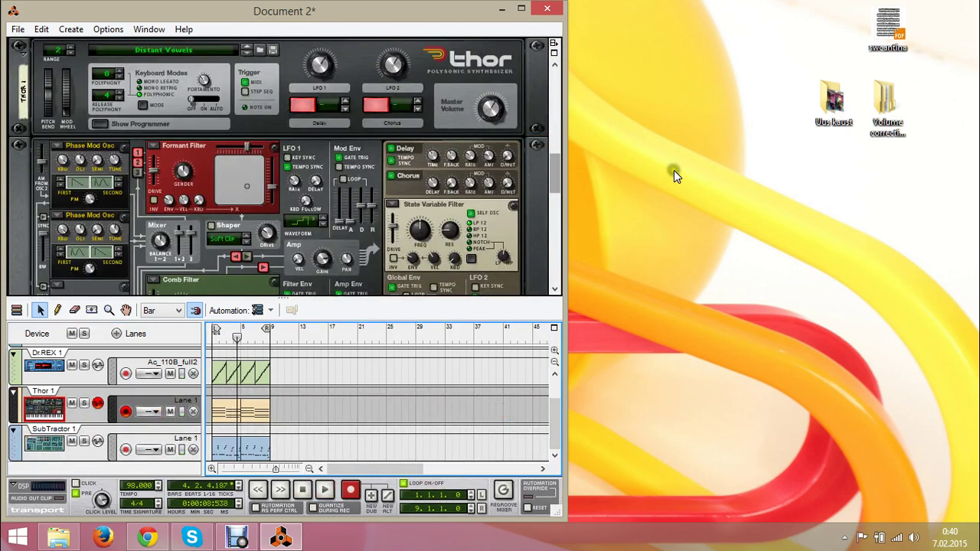
- Add a second Thor Polysonic Synthesizer at the end of the rack, below the SubTractor's reverb
{"action": "scroll", "coordinate": [473, 204], "scroll_direction": "down", "scroll_amount": 5}
{"action": "right_click", "coordinate": [463, 199]}
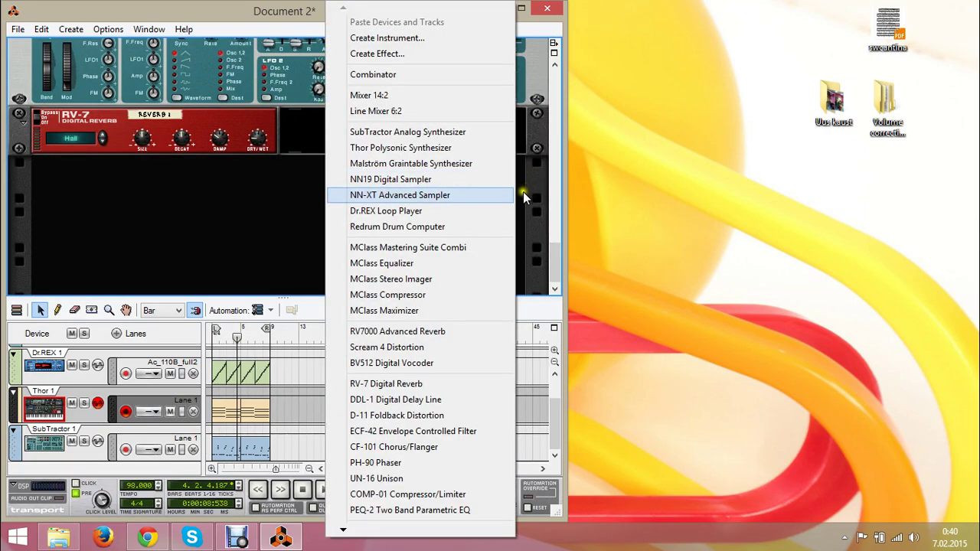
{"action": "left_click", "coordinate": [504, 148]}
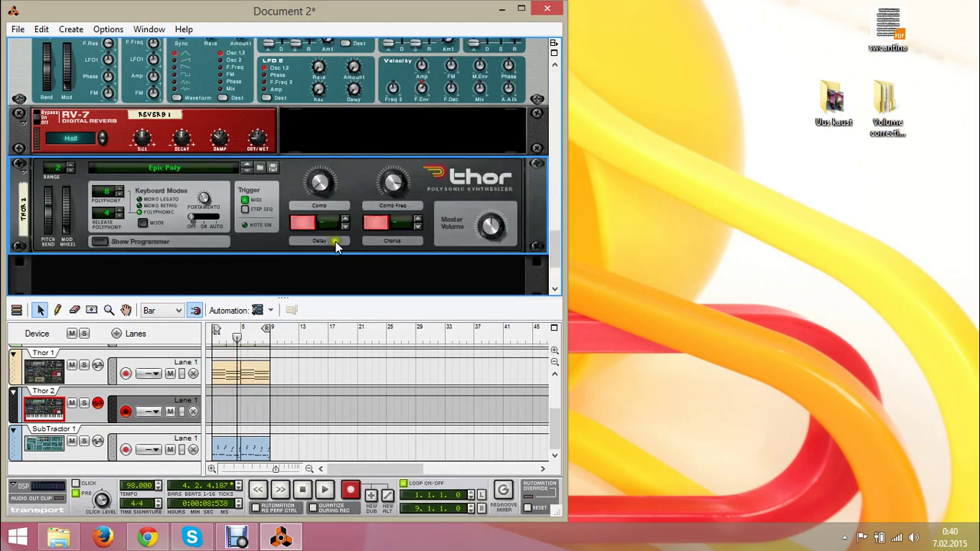
{"action": "scroll", "coordinate": [674, 237], "scroll_direction": "up", "scroll_amount": 10}
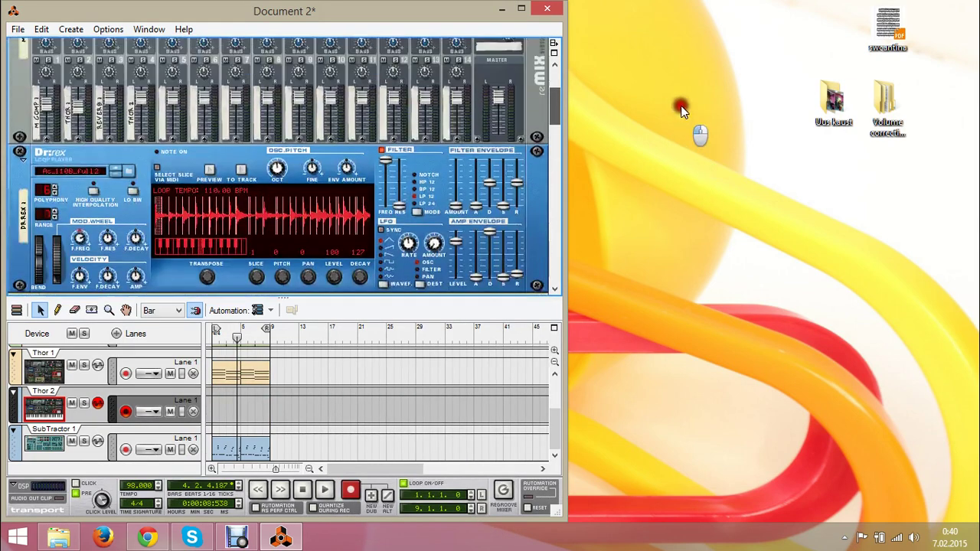
{"action": "left_click_drag", "start_coordinate": [265, 236], "coordinate": [265, 249]}
{"action": "scroll", "coordinate": [675, 190], "scroll_direction": "down", "scroll_amount": 10}
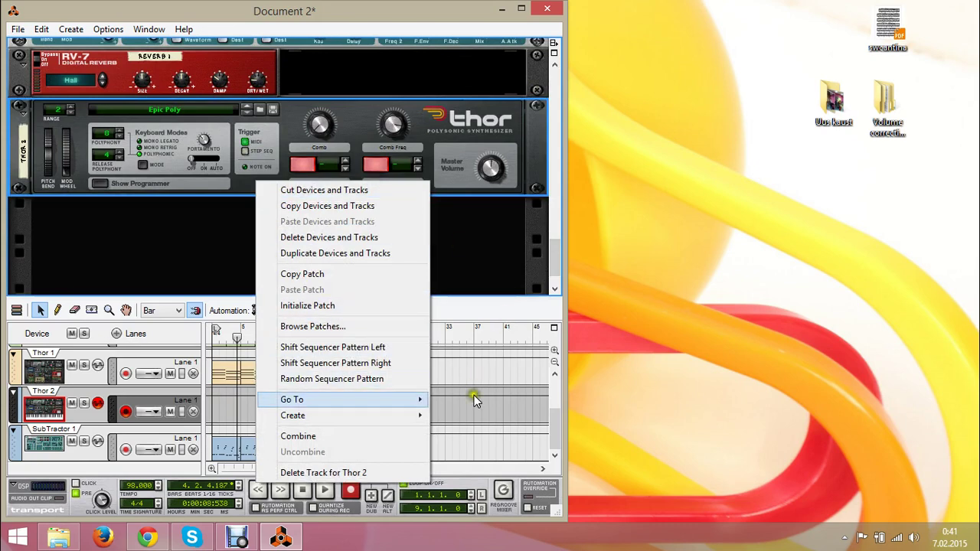
- Add a DDL-1 Digital Delay Line to Thor 2, directly below it in the rack
{"action": "mouse_move", "coordinate": [486, 418]}
{"action": "left_click", "coordinate": [536, 398]}
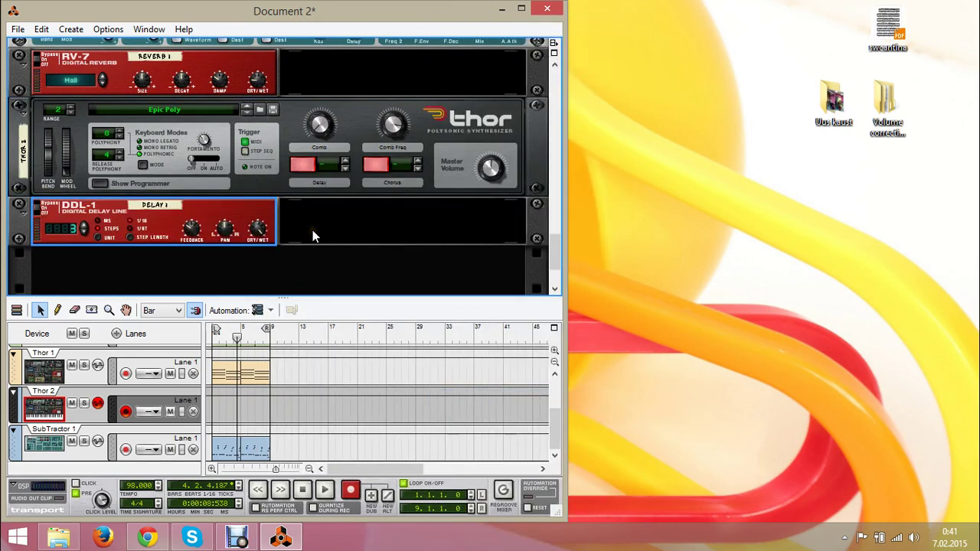
{"action": "left_click_drag", "start_coordinate": [312, 231], "coordinate": [313, 226]}
{"action": "left_click_drag", "start_coordinate": [379, 231], "coordinate": [382, 268]}
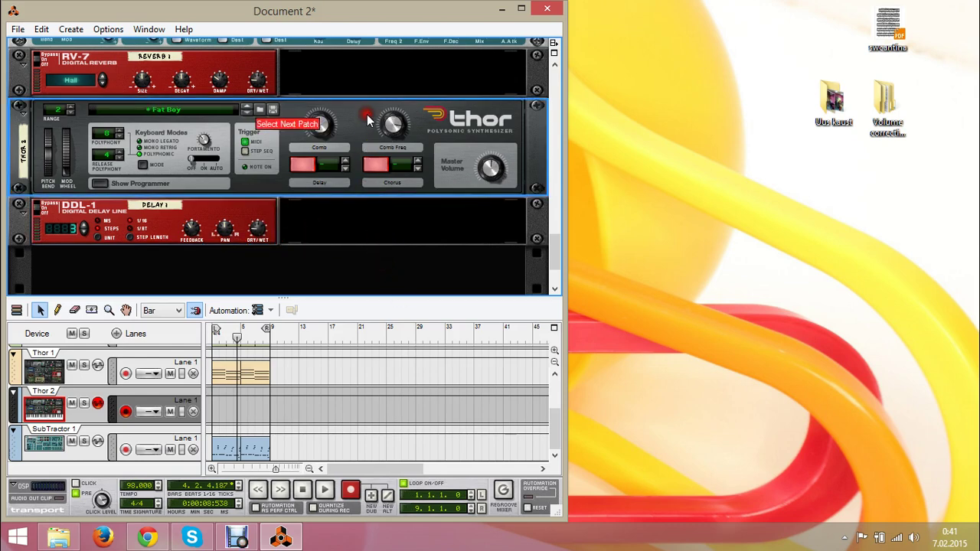
- Browse the patches for Thor 2, collapsing the Pads folder and expanding the Poly Synths folder
{"action": "left_click", "coordinate": [260, 109]}
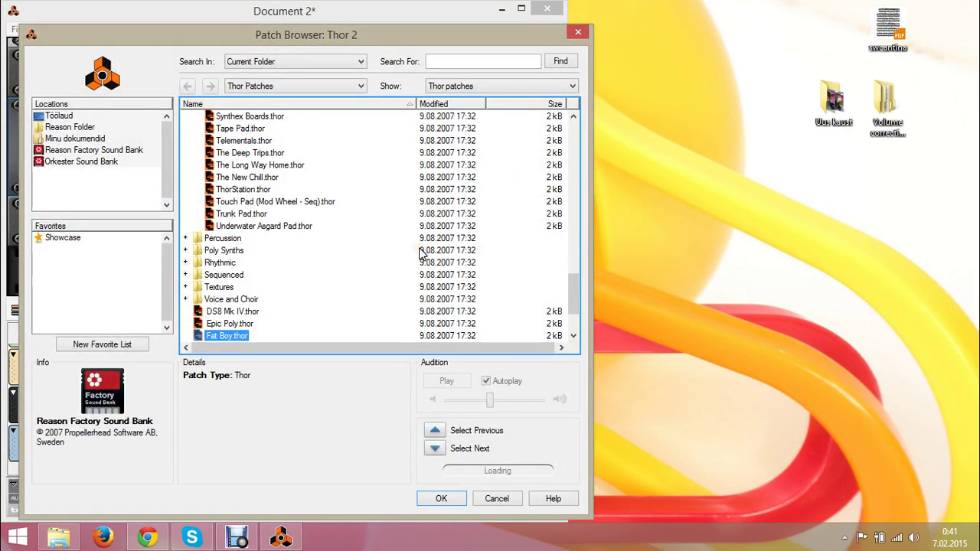
{"action": "scroll", "coordinate": [419, 249], "scroll_direction": "up", "scroll_amount": 9}
{"action": "scroll", "coordinate": [399, 253], "scroll_direction": "up", "scroll_amount": 15}
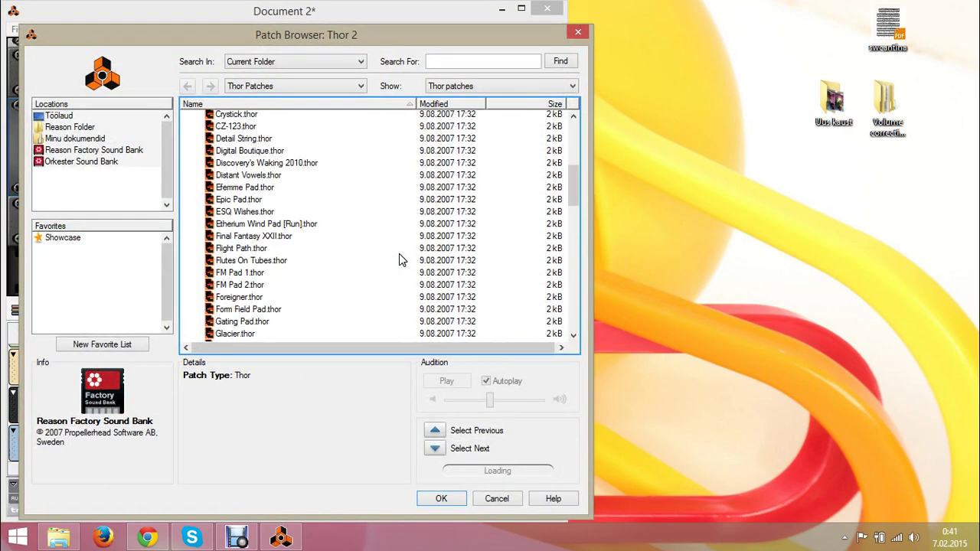
{"action": "left_click", "coordinate": [318, 149]}
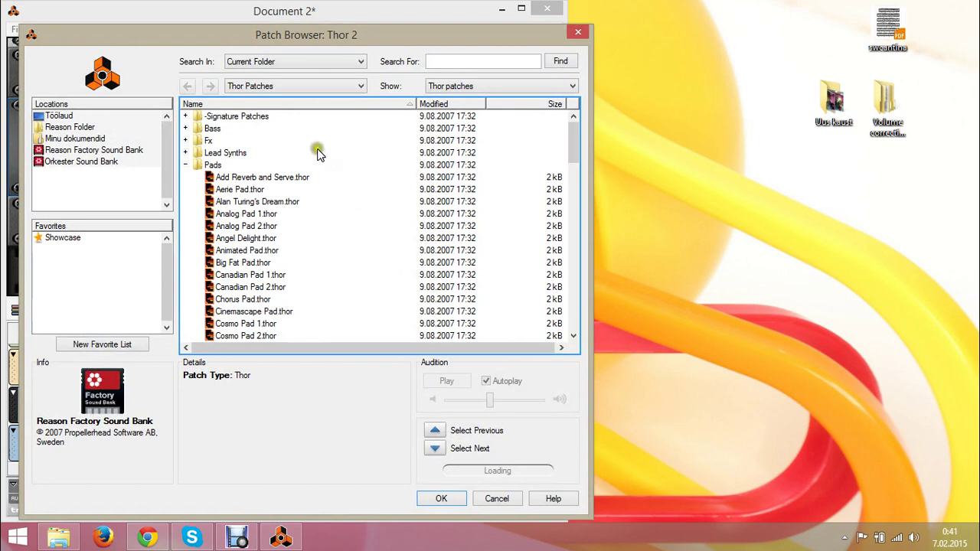
{"action": "double_click", "coordinate": [307, 166]}
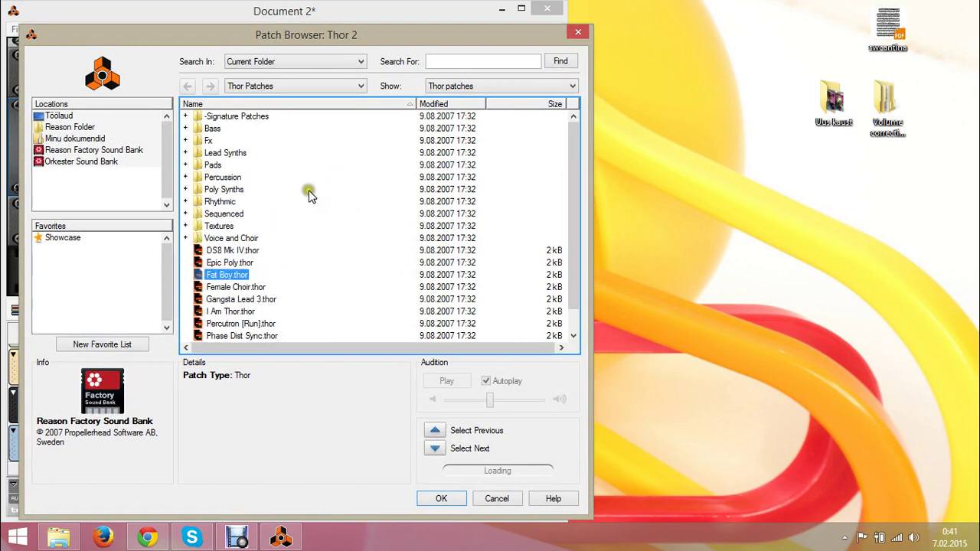
{"action": "double_click", "coordinate": [307, 189]}
{"action": "scroll", "coordinate": [372, 269], "scroll_direction": "down", "scroll_amount": 8}
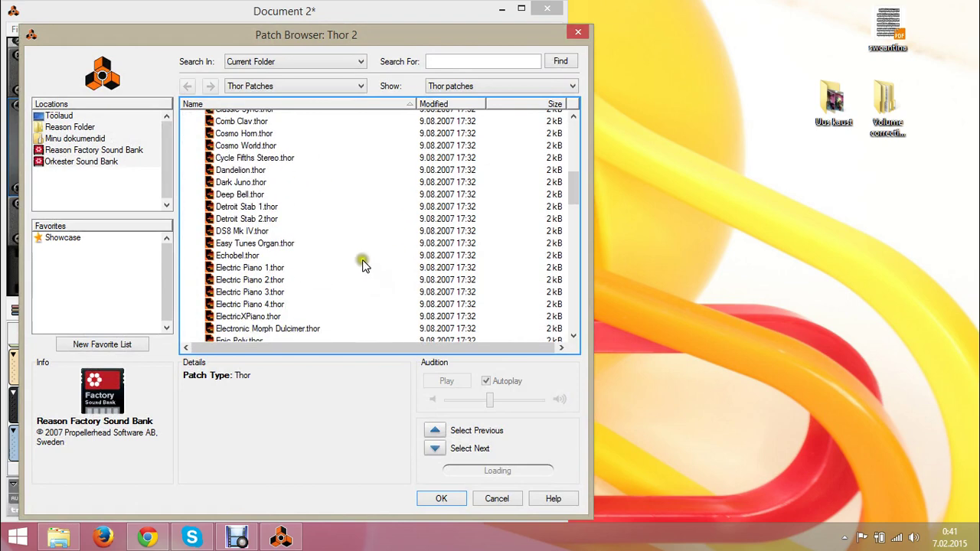
- Audition Electric Piano 4, IDM Keys 2 and other poly synth patches, and load Music For Children.thor into Thor 2
{"action": "scroll", "coordinate": [374, 299], "scroll_direction": "down", "scroll_amount": 3}
{"action": "left_click", "coordinate": [365, 204]}
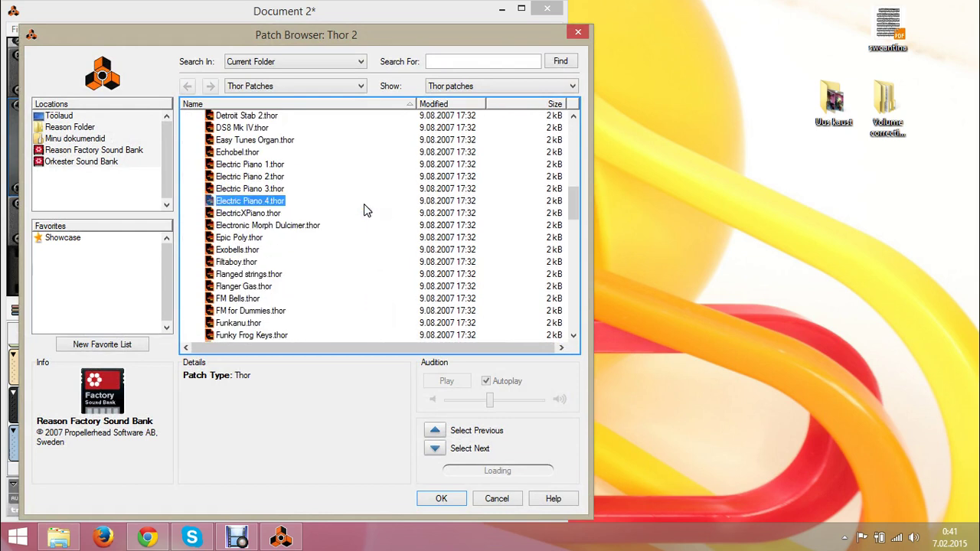
{"action": "scroll", "coordinate": [374, 269], "scroll_direction": "down", "scroll_amount": 2}
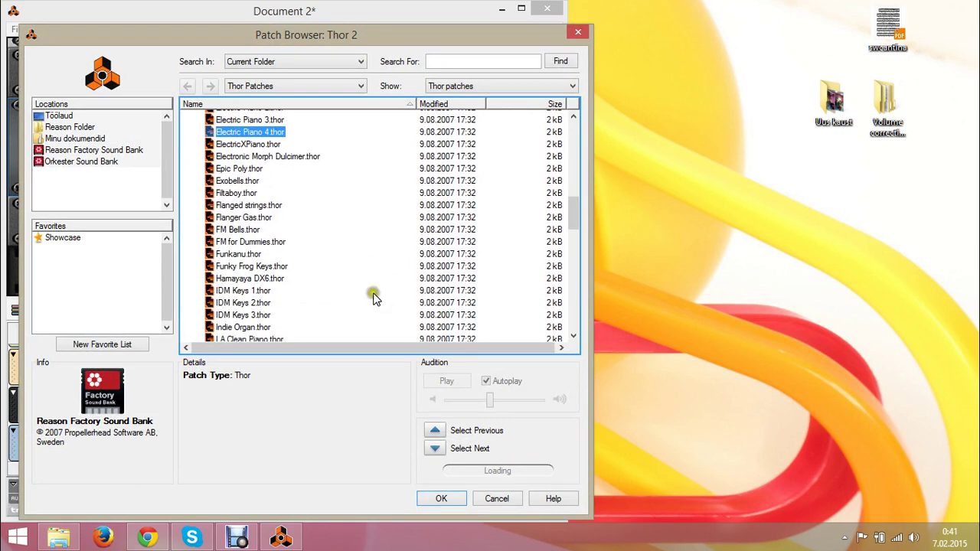
{"action": "left_click", "coordinate": [375, 304]}
{"action": "scroll", "coordinate": [416, 300], "scroll_direction": "down", "scroll_amount": 3}
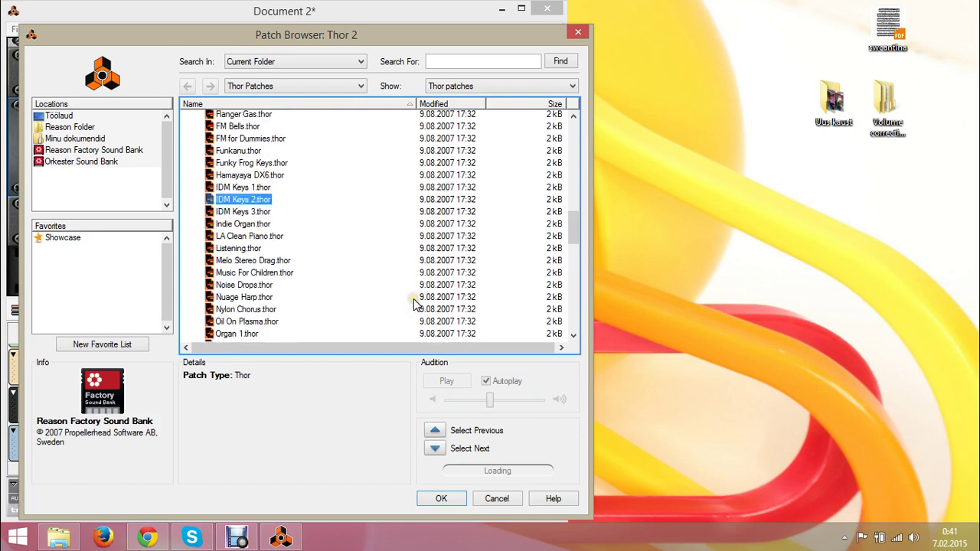
{"action": "left_click", "coordinate": [370, 275]}
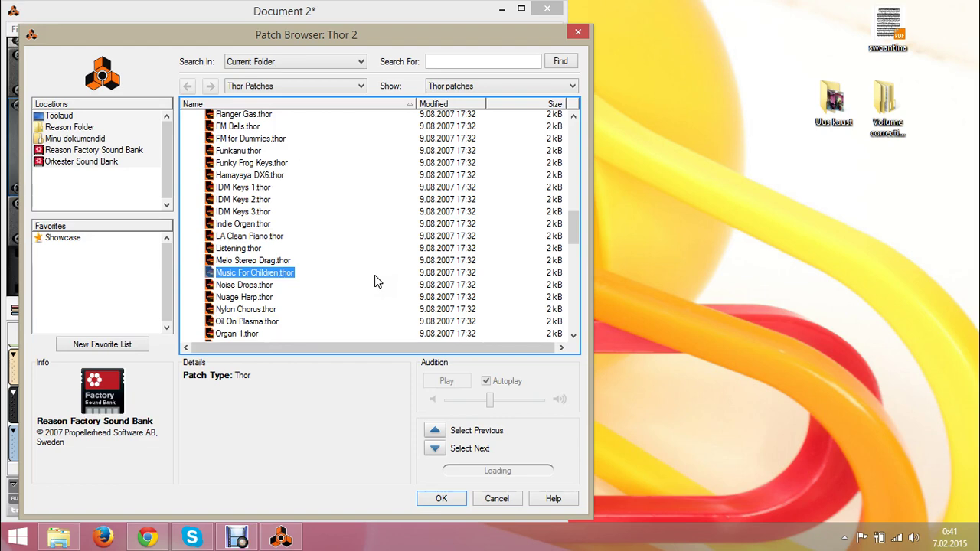
{"action": "left_click", "coordinate": [369, 286]}
{"action": "left_click", "coordinate": [367, 273]}
{"action": "left_click", "coordinate": [441, 498]}
- Play the arrangement to hear Thor 2's Music For Children patch with the other parts, and return to bar 1
{"action": "key", "text": "space"}
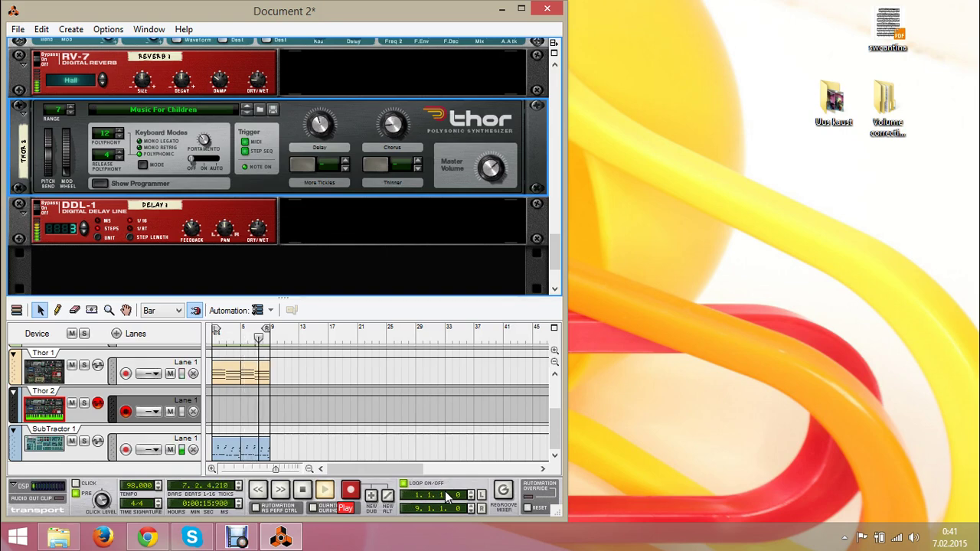
{"action": "key", "text": "space"}
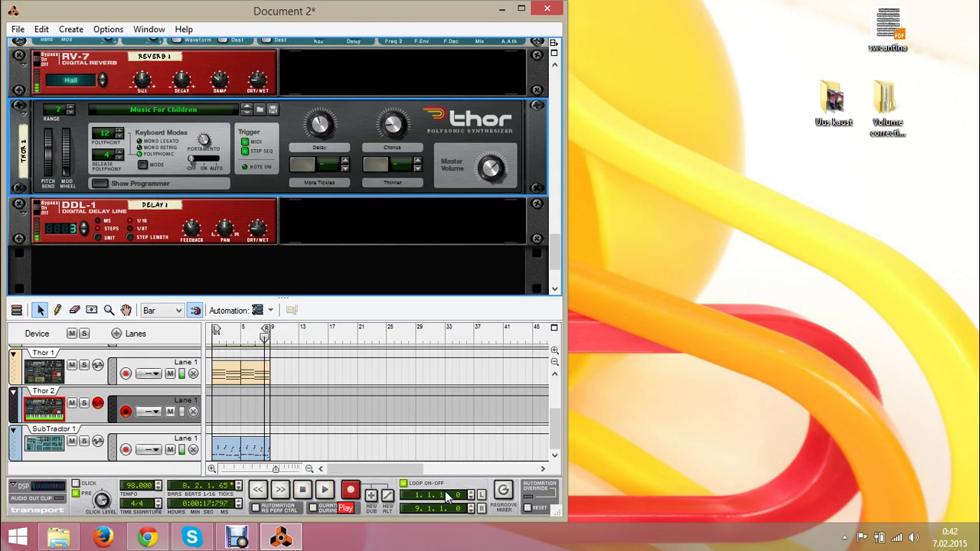
{"action": "key", "text": "shift+Return"}
{"action": "left_click", "coordinate": [427, 493]}
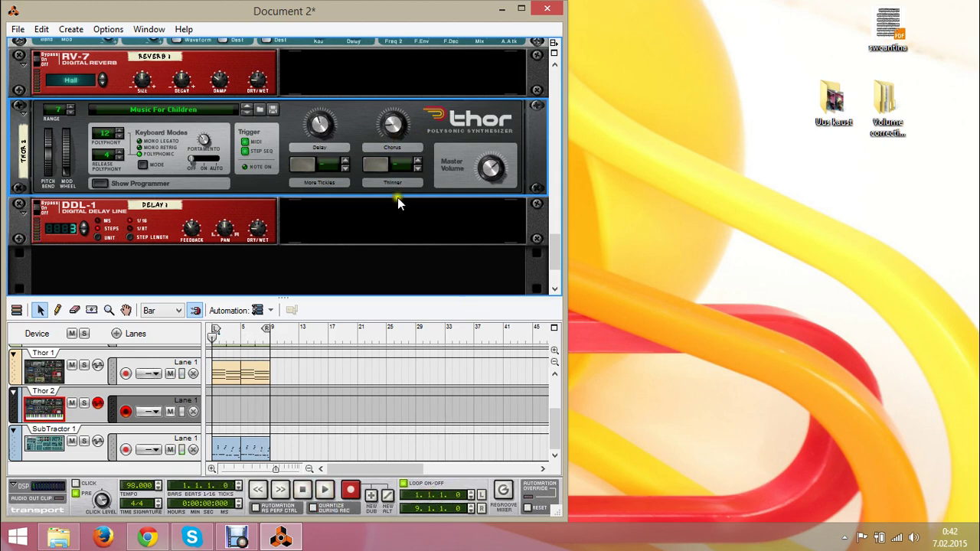
- Audition more Poly Synths patches, including Nylon Chorus and Organ 1, and load Plingplong.thor into Thor 2
{"action": "left_click", "coordinate": [441, 203]}
{"action": "left_click", "coordinate": [260, 110]}
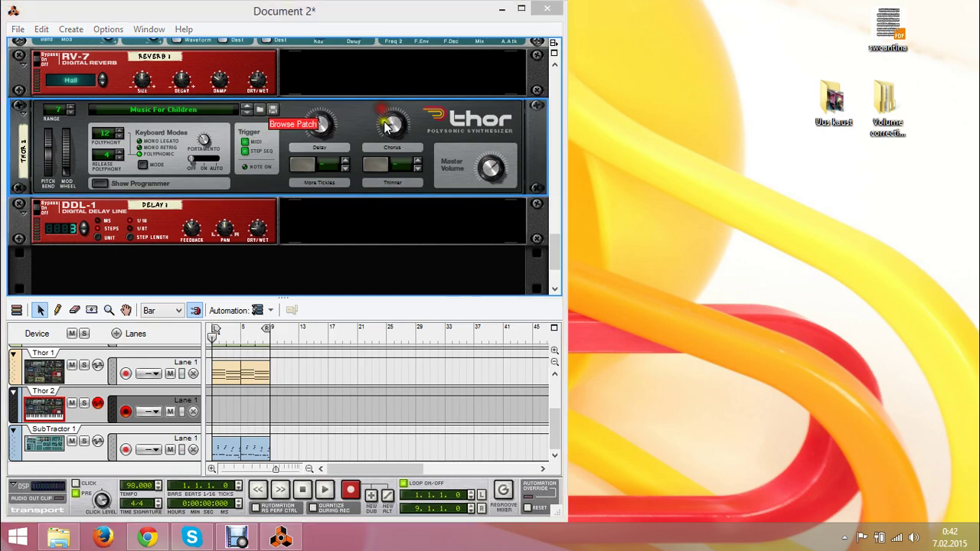
{"action": "scroll", "coordinate": [422, 319], "scroll_direction": "down", "scroll_amount": 3}
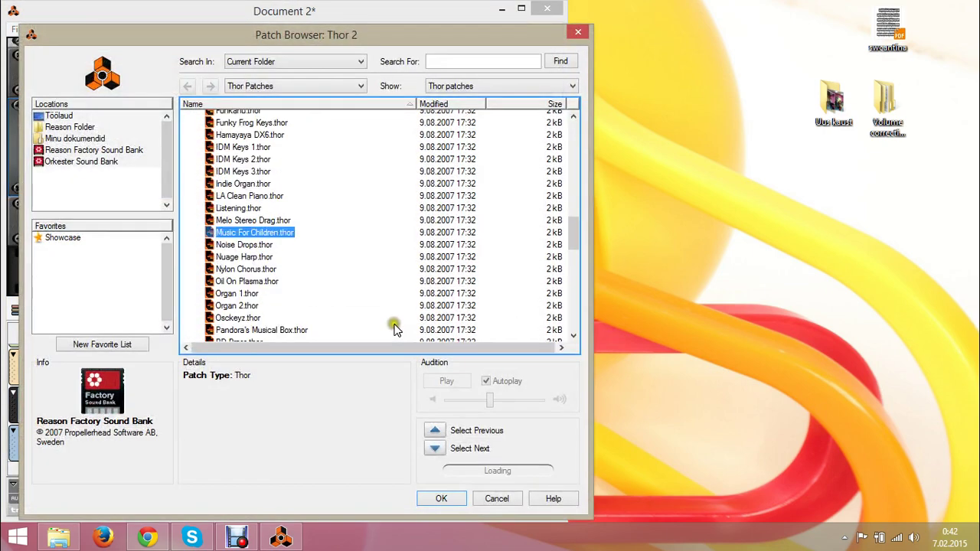
{"action": "left_click", "coordinate": [366, 257]}
{"action": "left_click", "coordinate": [375, 269]}
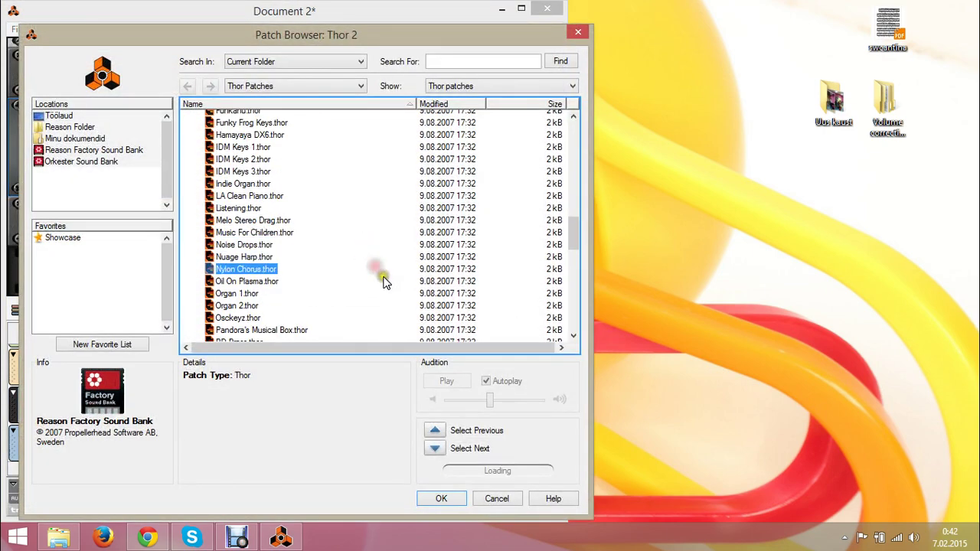
{"action": "left_click", "coordinate": [372, 281]}
{"action": "left_click", "coordinate": [364, 296]}
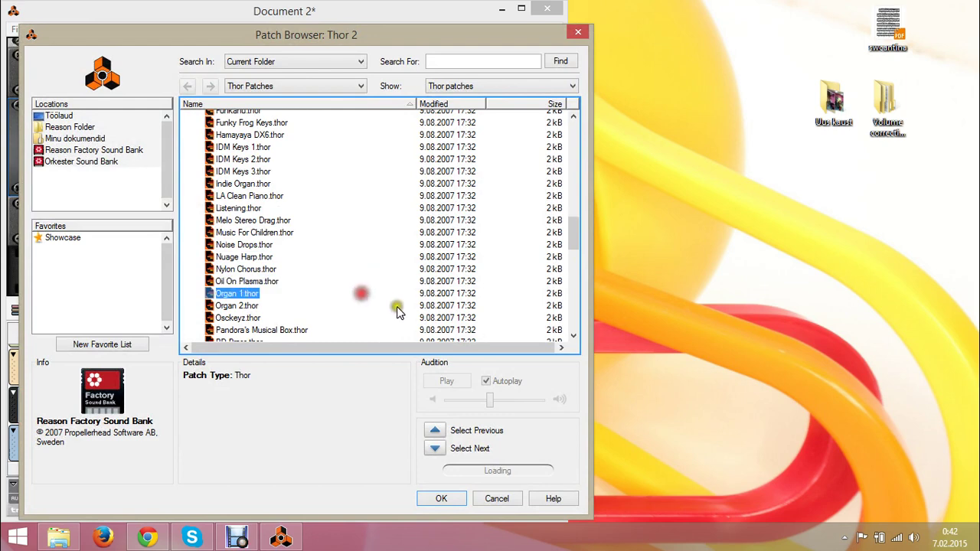
{"action": "scroll", "coordinate": [379, 311], "scroll_direction": "down", "scroll_amount": 4}
{"action": "left_click", "coordinate": [369, 254]}
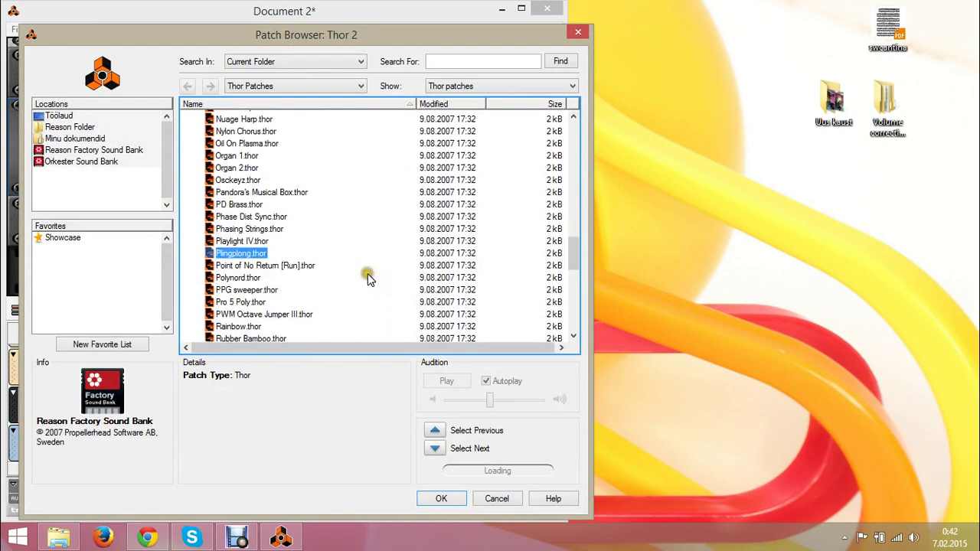
{"action": "left_click", "coordinate": [441, 498]}
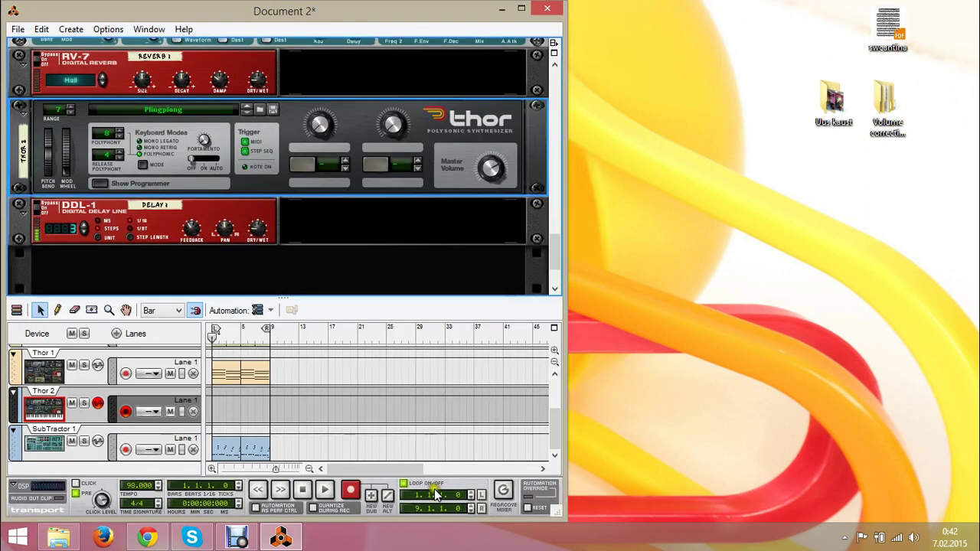
- Rehearse the Plingplong sound over the playing loop and record an eight-bar melody on the Thor 2 track from bar 1
{"action": "key", "text": "space"}
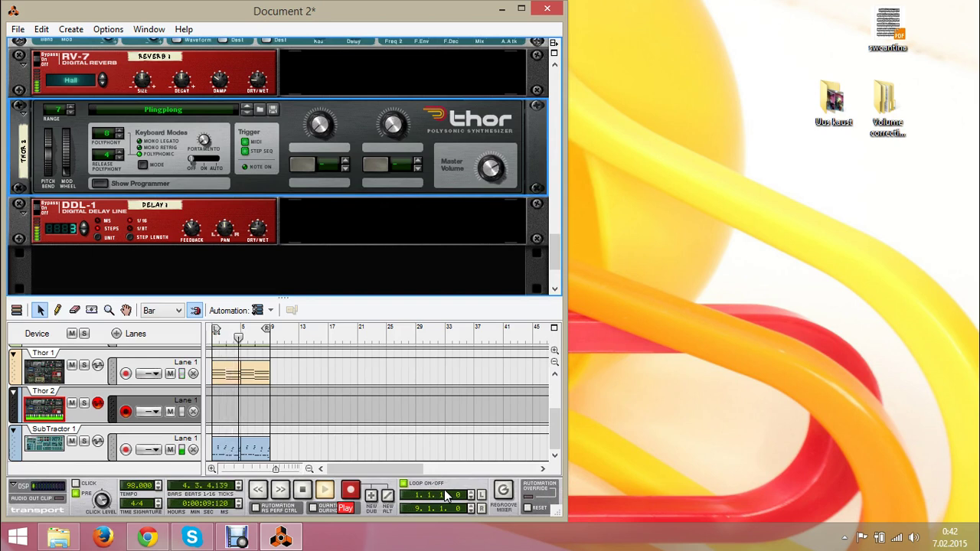
{"action": "key", "text": "space"}
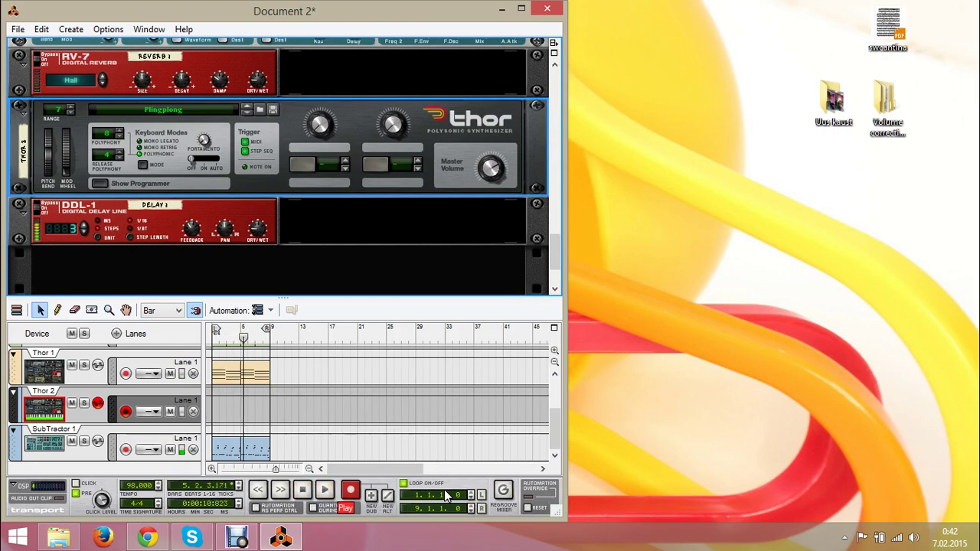
{"action": "left_click", "coordinate": [472, 496]}
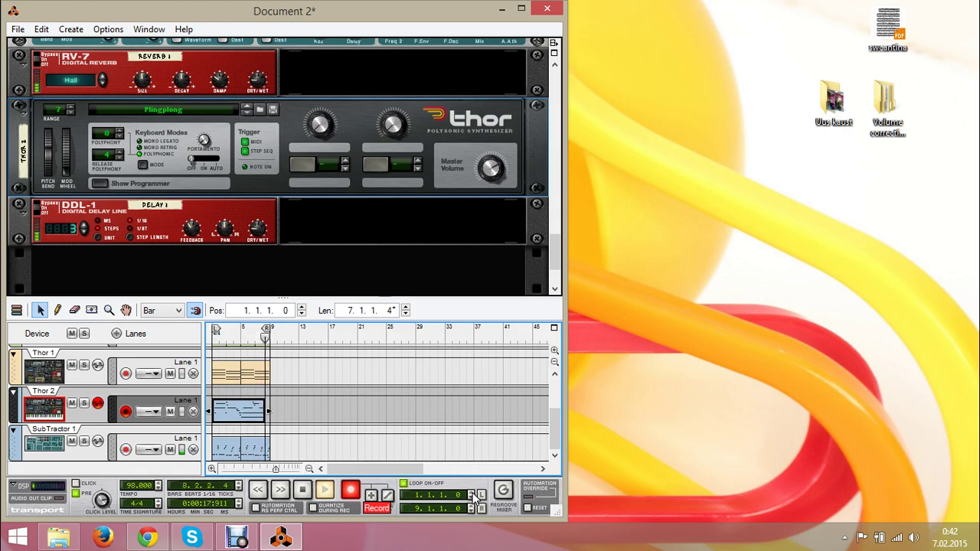
{"action": "key", "text": "space"}
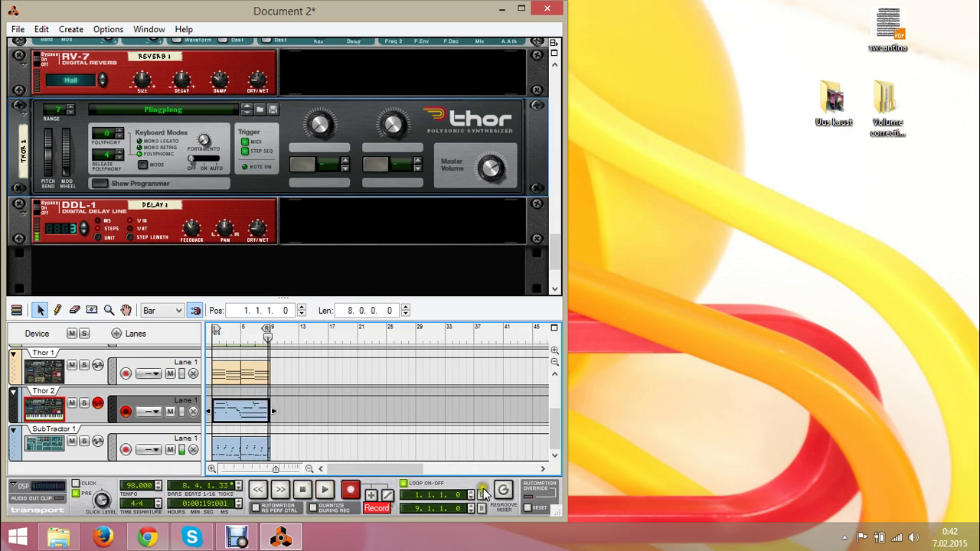
{"action": "right_click", "coordinate": [385, 404]}
{"action": "left_click", "coordinate": [385, 401]}
{"action": "left_click", "coordinate": [442, 404]}
- Load the REX loop Ac_110A_full1.rx2 into Dr.REX 1 in place of the current drum loop
{"action": "left_click", "coordinate": [177, 380]}
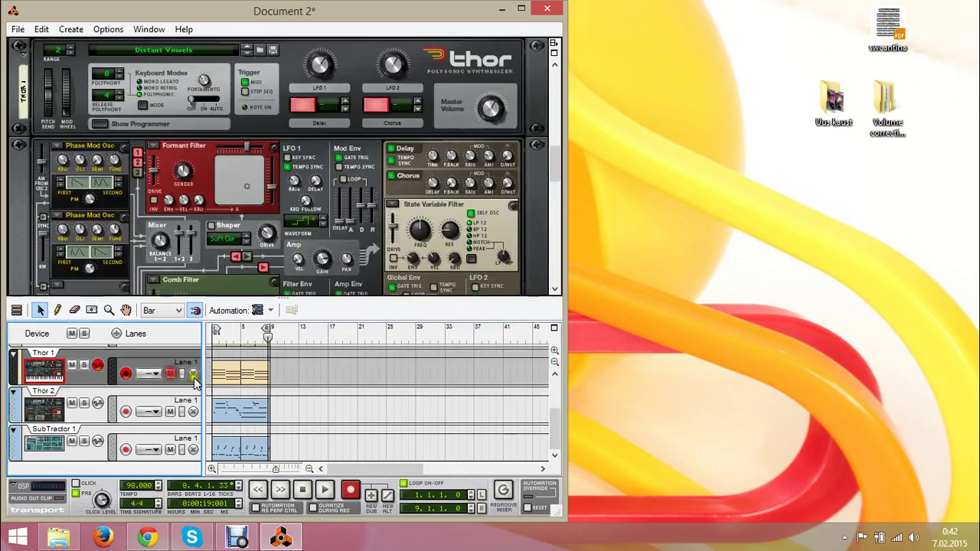
{"action": "scroll", "coordinate": [206, 386], "scroll_direction": "up", "scroll_amount": 2}
{"action": "left_click", "coordinate": [169, 393]}
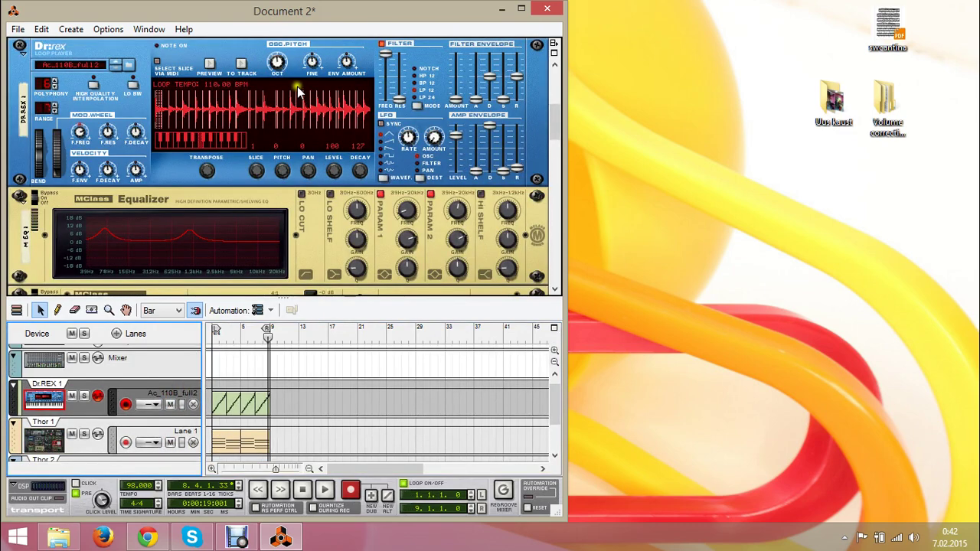
{"action": "left_click", "coordinate": [256, 81]}
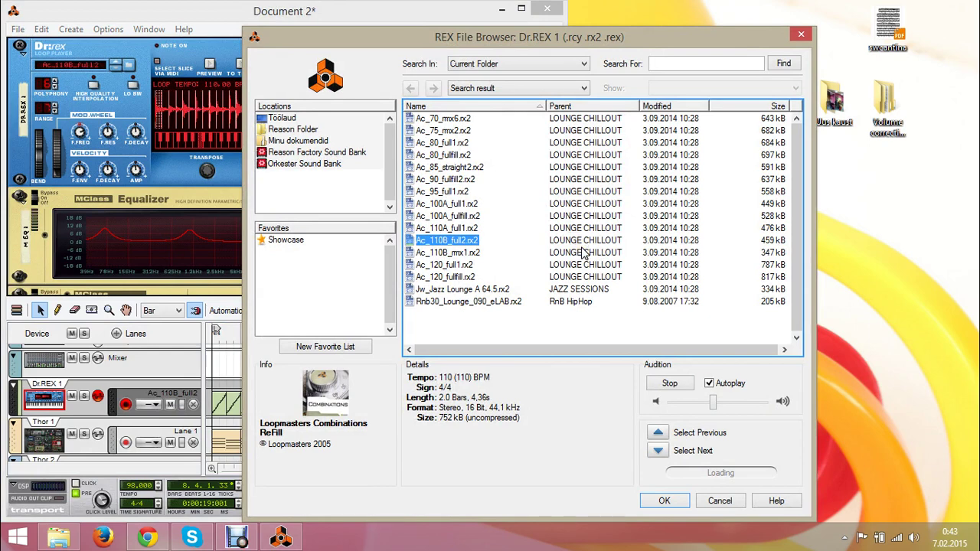
{"action": "left_click", "coordinate": [587, 228]}
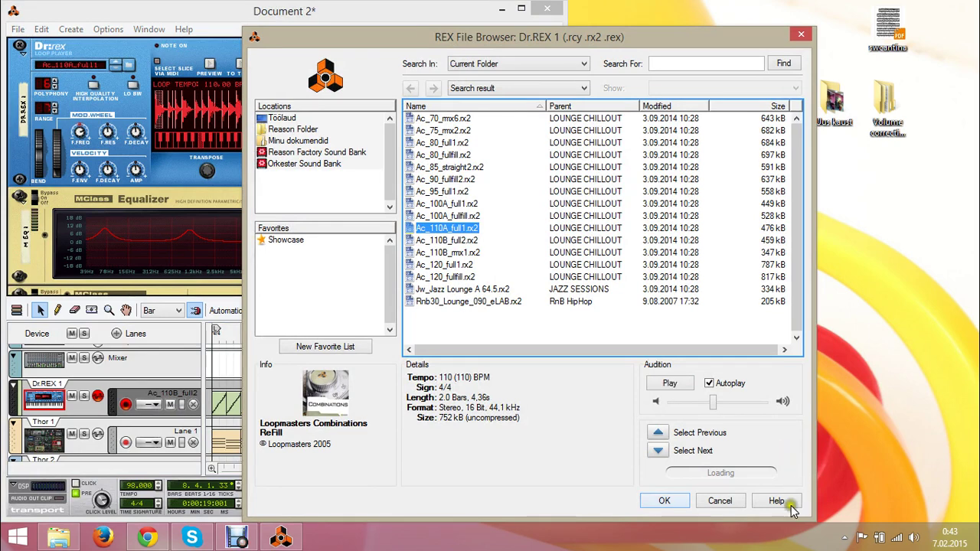
{"action": "left_click", "coordinate": [664, 501]}
- Send the new loop's slices to the Dr.REX 1 track and delete the old Ac_110B_full2 lane
{"action": "left_click", "coordinate": [241, 64]}
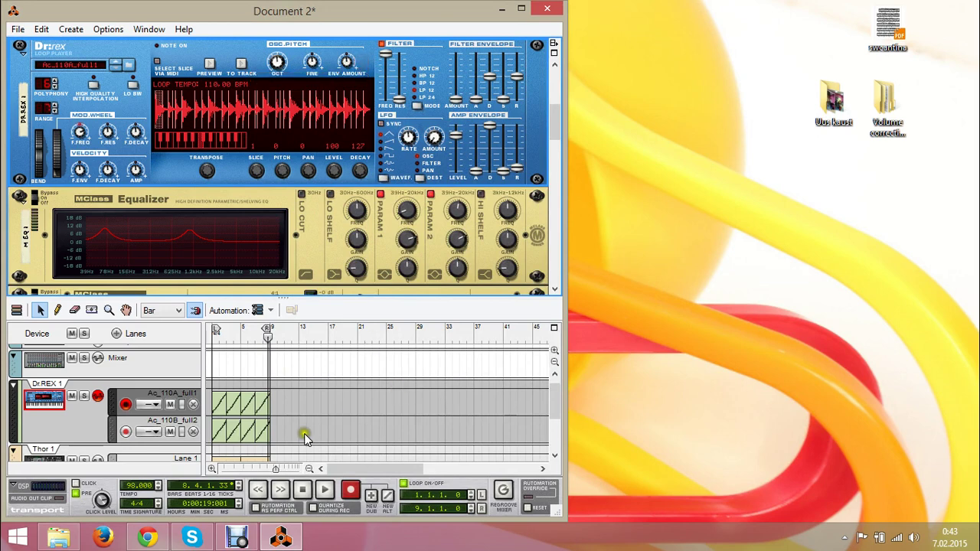
{"action": "key", "text": "Delete"}
{"action": "key", "text": "Return"}
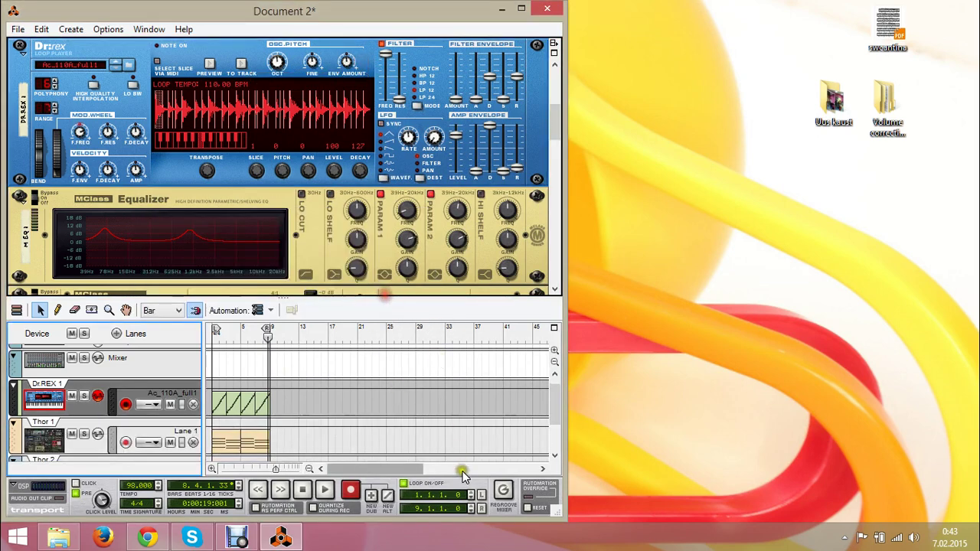
- Play the arrangement from bar 1 to hear the Ac_110A drum loop with the Thor 2 melody, and select the Thor 2 track
{"action": "key", "text": "space"}
{"action": "scroll", "coordinate": [466, 420], "scroll_direction": "down", "scroll_amount": 3}
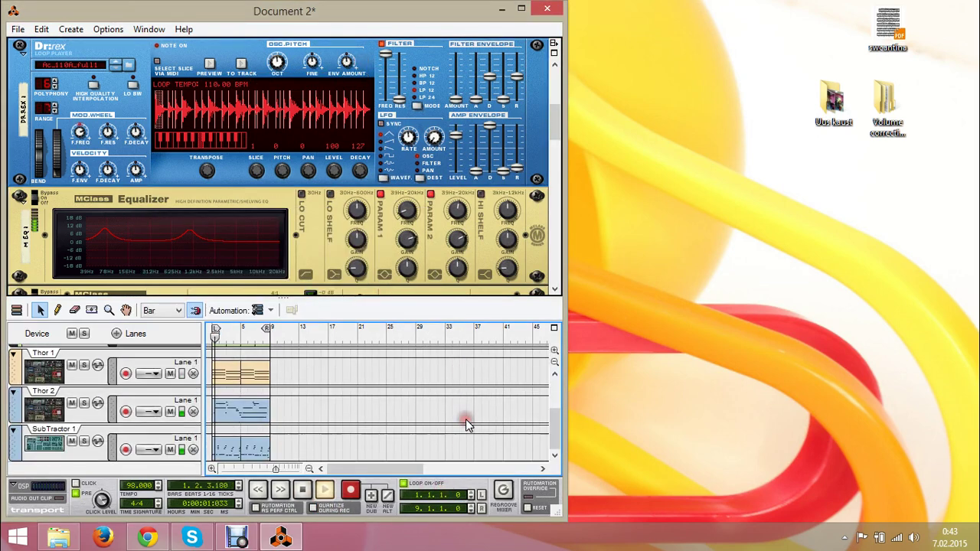
{"action": "left_click", "coordinate": [166, 402]}
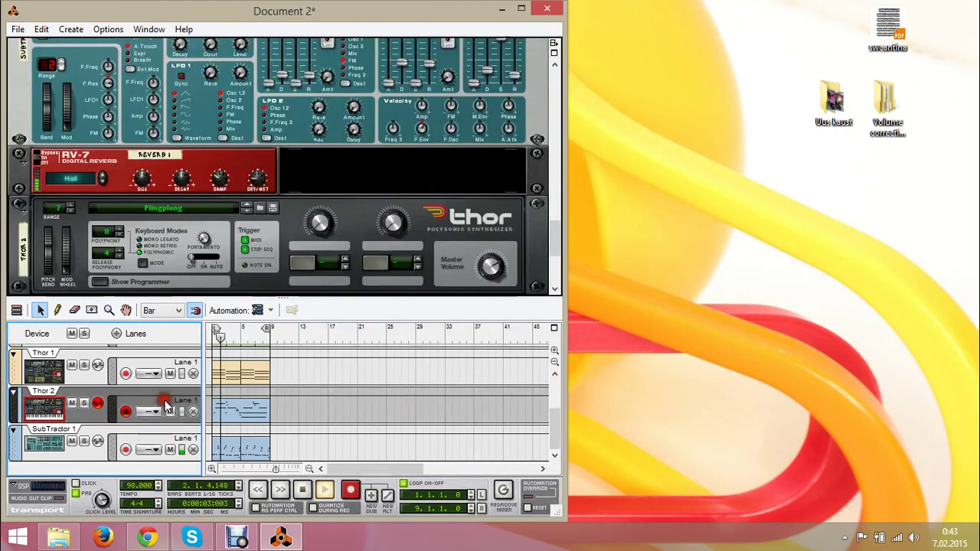
{"action": "right_click", "coordinate": [198, 402]}
{"action": "left_click", "coordinate": [482, 390]}
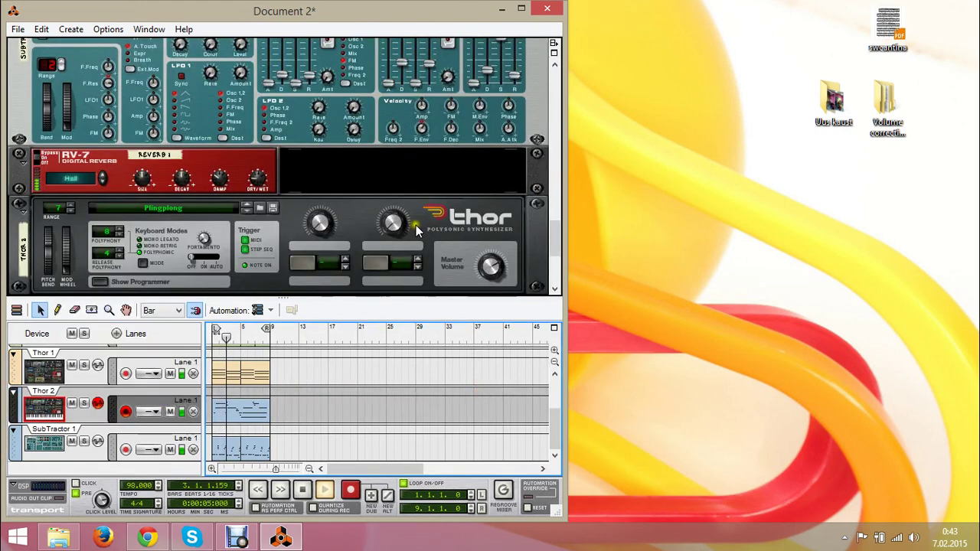